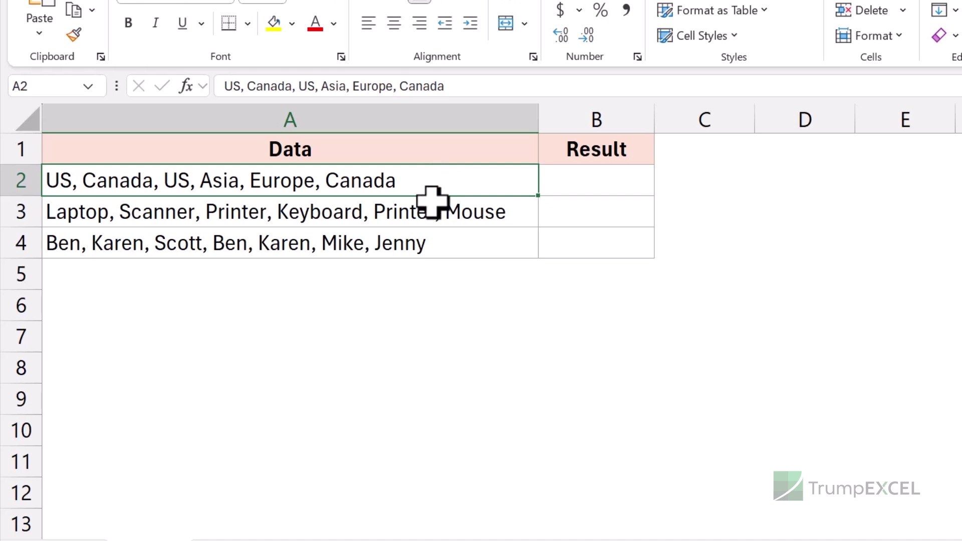
Examine the comma-separated lists in A2:A4 and the Result cells B2:B4 beside them.
{"action": "left_click_drag", "start_coordinate": [434, 193], "coordinate": [434, 236]}
{"action": "left_click", "coordinate": [429, 181]}
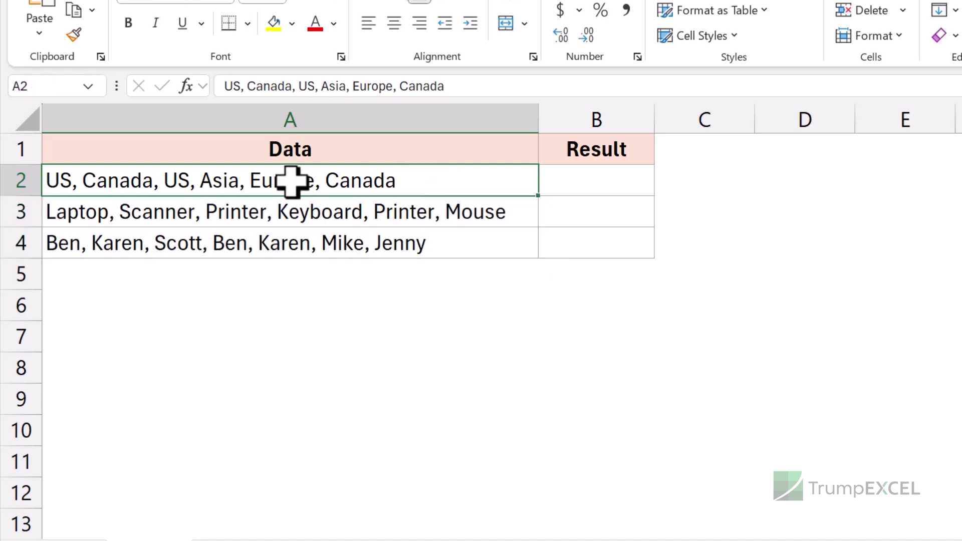
{"action": "left_click_drag", "start_coordinate": [71, 180], "coordinate": [432, 232]}
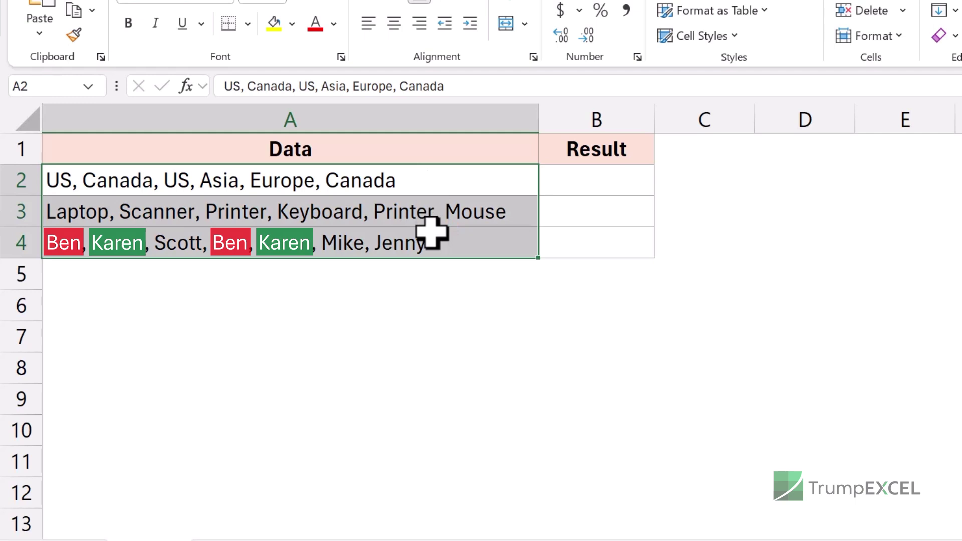
{"action": "left_click", "coordinate": [432, 237]}
{"action": "left_click", "coordinate": [565, 181]}
{"action": "left_click_drag", "start_coordinate": [564, 185], "coordinate": [567, 243]}
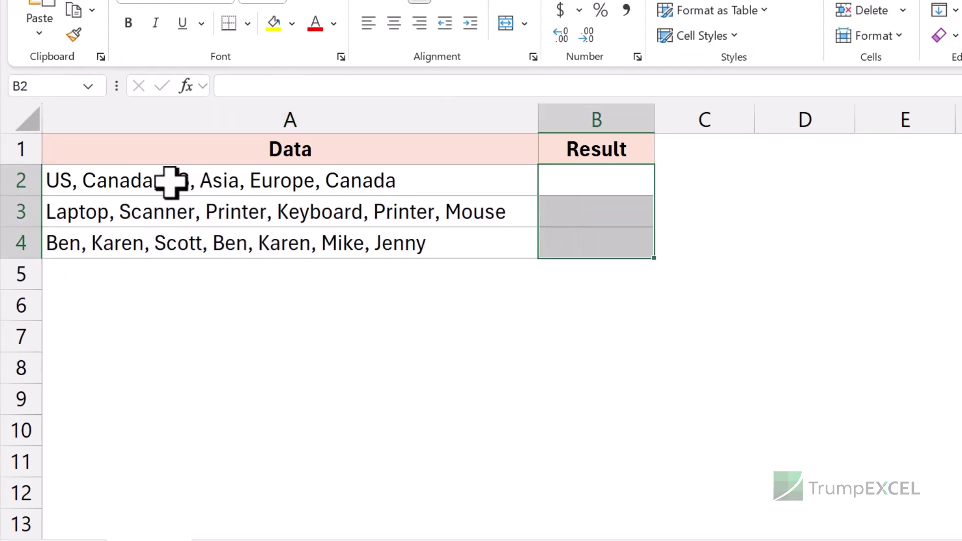
Enter a TEXTSPLIT formula in B2 that splits A2 at each comma: =TEXTSPLIT(A2,",").
{"action": "left_click", "coordinate": [611, 182]}
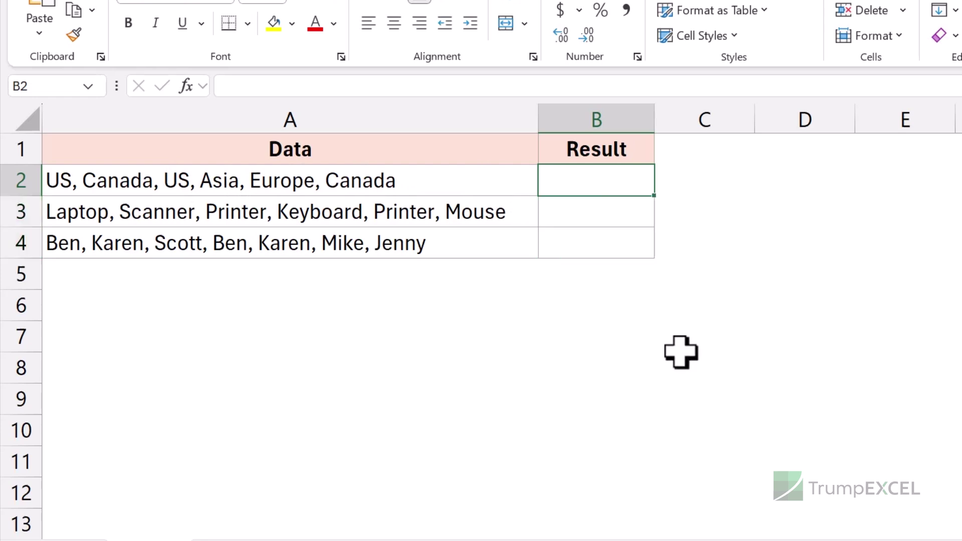
{"action": "type", "text": "=text"}
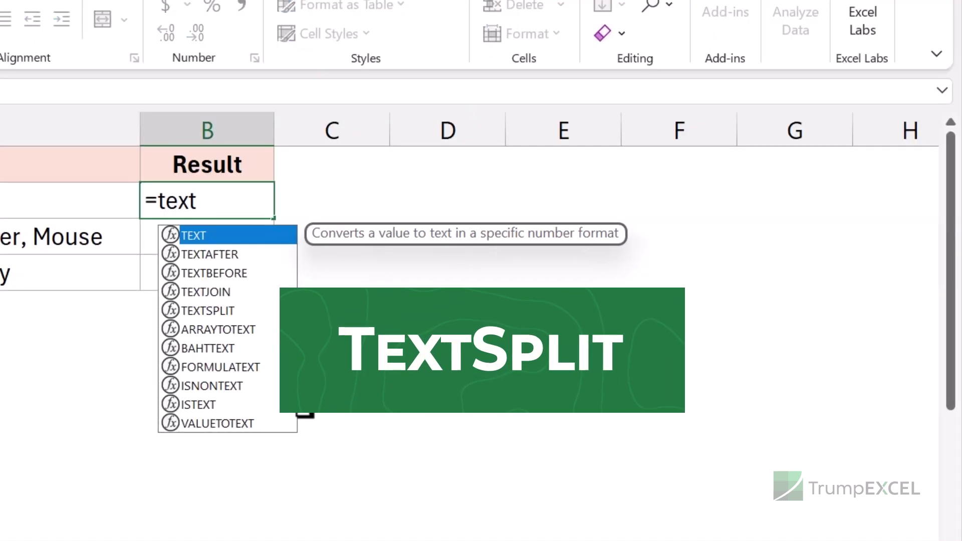
{"action": "key", "text": "Tab"}
{"action": "key", "text": "BackSpace"}
{"action": "type", "text": "split"}
{"action": "key", "text": "Tab"}
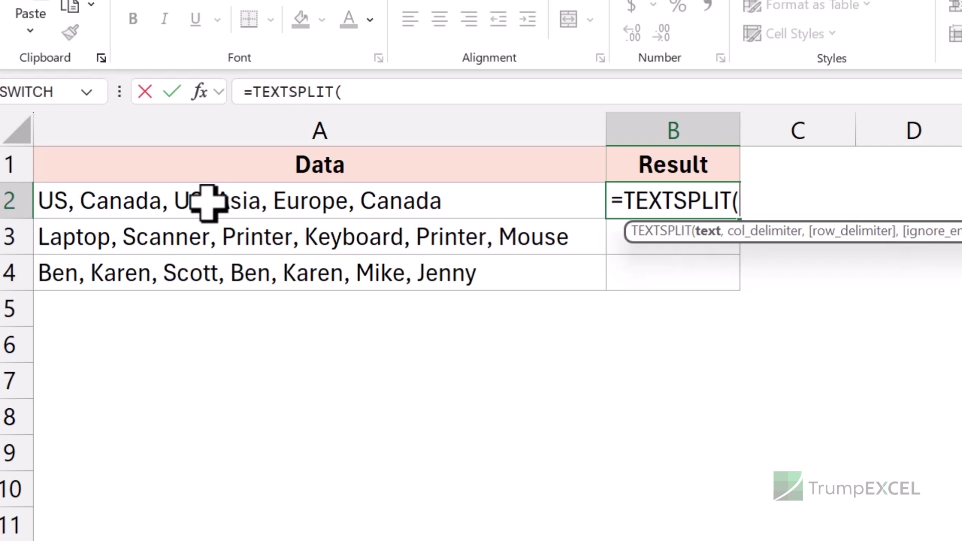
{"action": "left_click", "coordinate": [241, 203]}
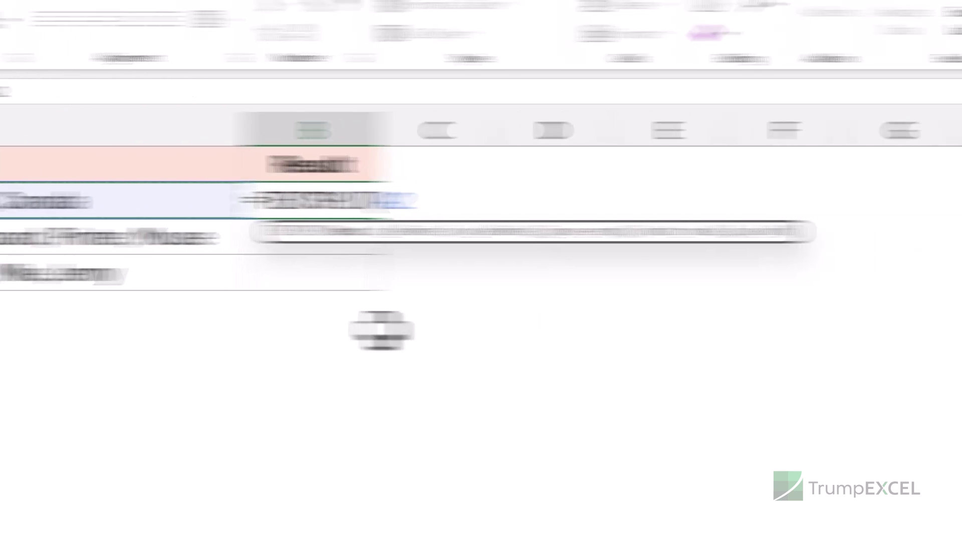
{"action": "type", "text": ",\","}
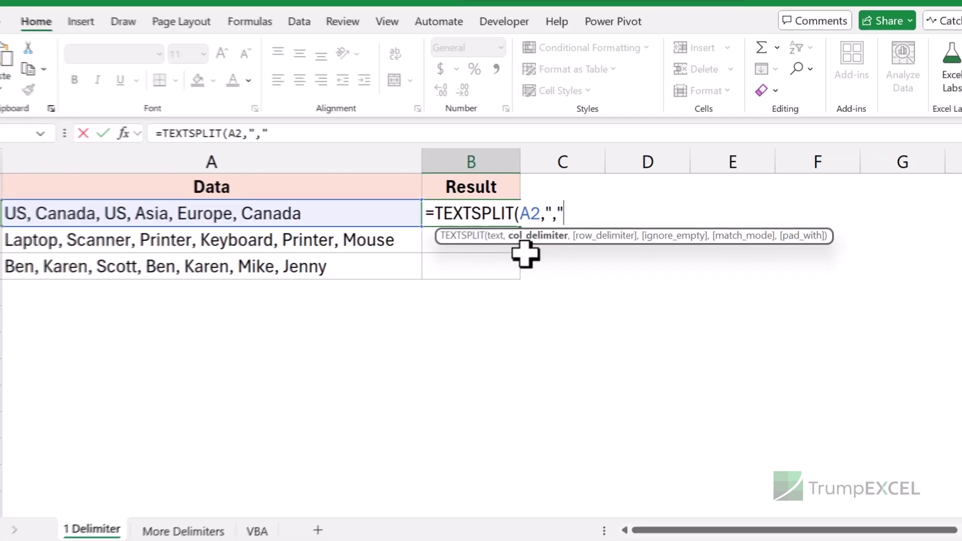
{"action": "type", "text": ")"}
{"action": "key", "text": "Return"}
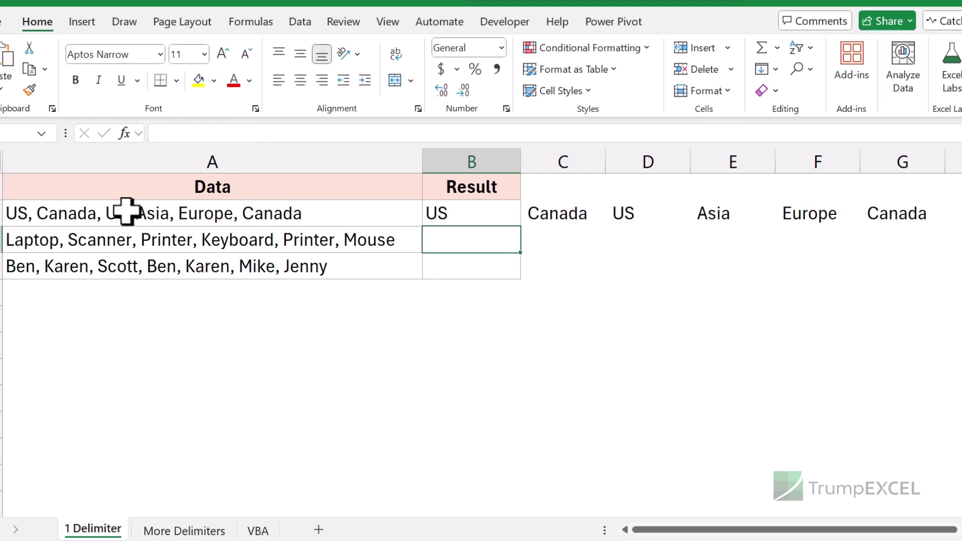
Wrap the B2 formula in TRIM to strip the extra spaces: =TRIM(TEXTSPLIT(A2,",")).
{"action": "left_click", "coordinate": [466, 213]}
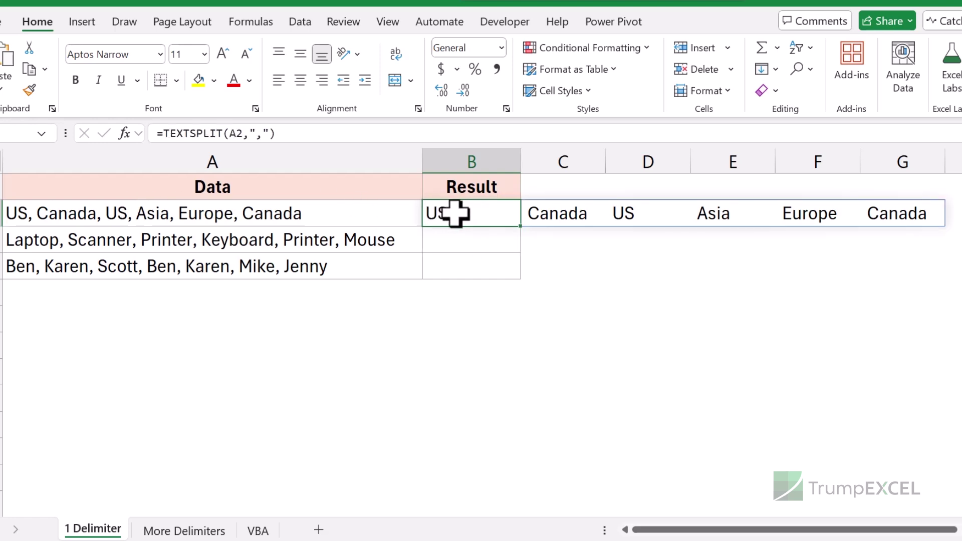
{"action": "left_click", "coordinate": [628, 216]}
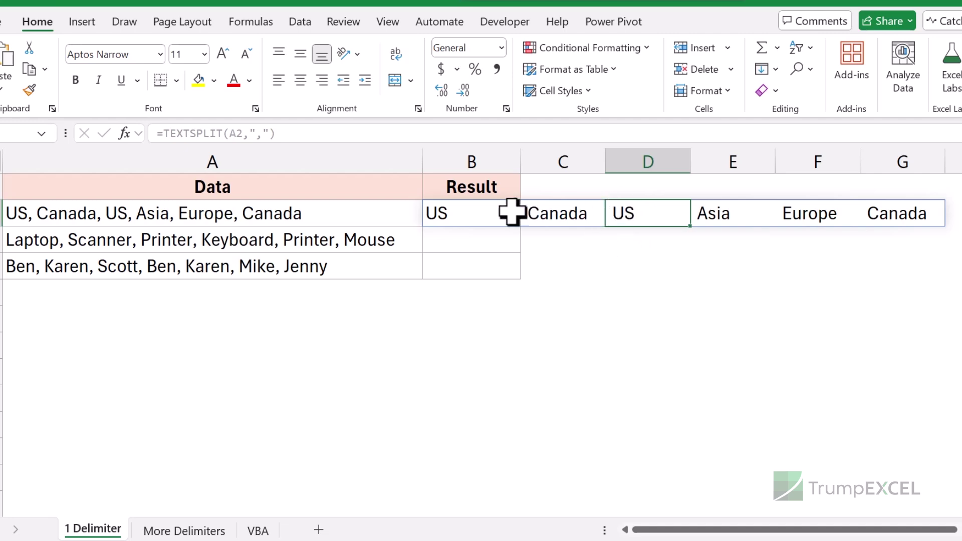
{"action": "left_click", "coordinate": [485, 215]}
{"action": "double_click", "coordinate": [484, 216]}
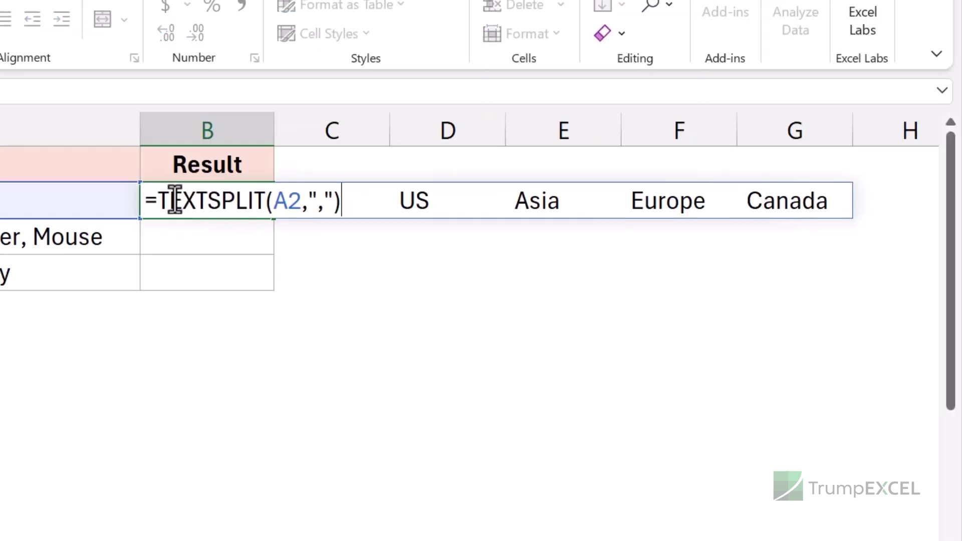
{"action": "left_click", "coordinate": [161, 200]}
{"action": "type", "text": "TRIM"}
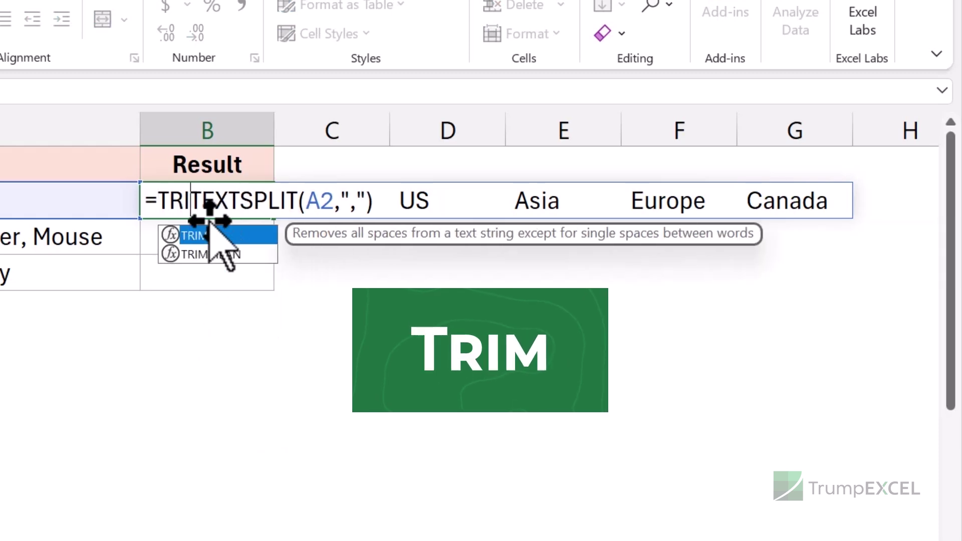
{"action": "type", "text": "("}
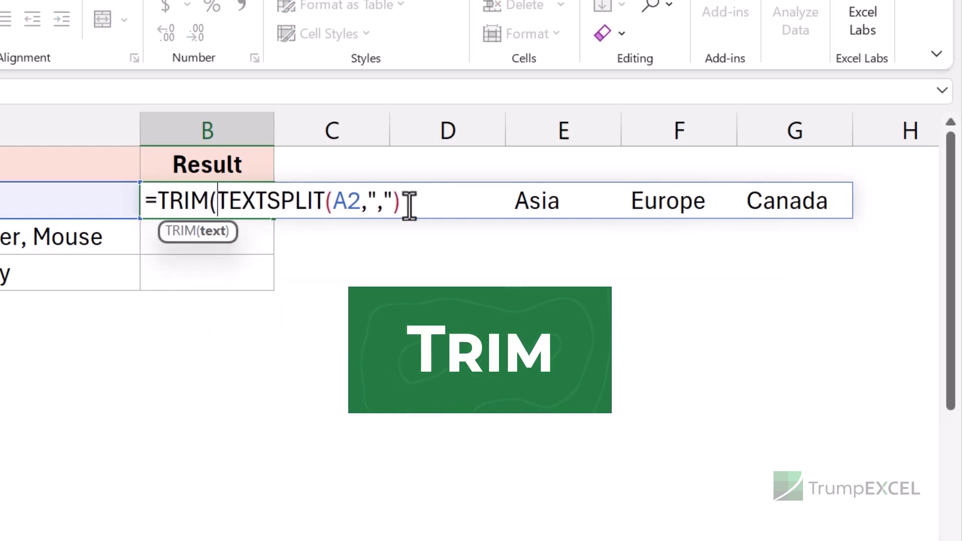
{"action": "type", "text": ")"}
{"action": "key", "text": "Return"}
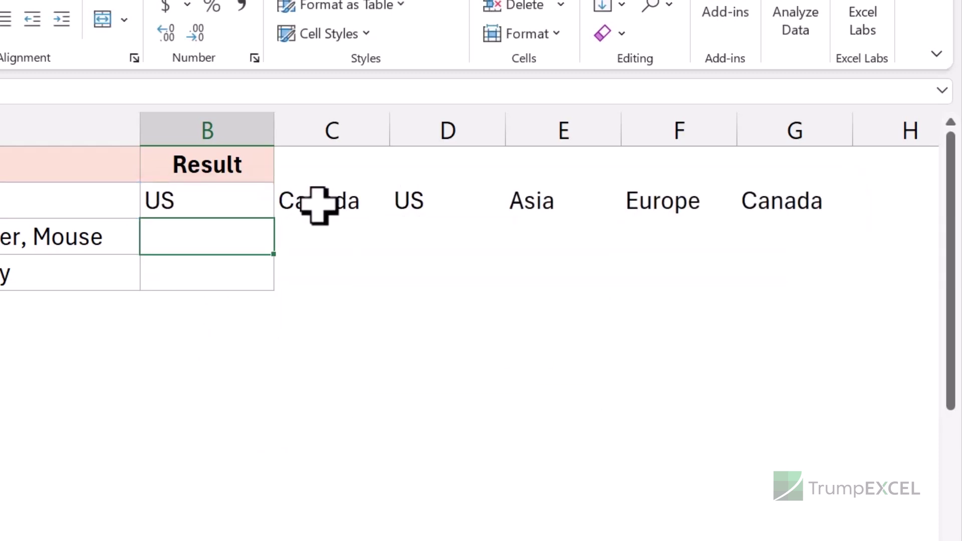
Wrap the B2 formula in UNIQUE with by_col set to TRUE: =UNIQUE(TRIM(TEXTSPLIT(A2,",")),TRUE).
{"action": "left_click", "coordinate": [224, 206]}
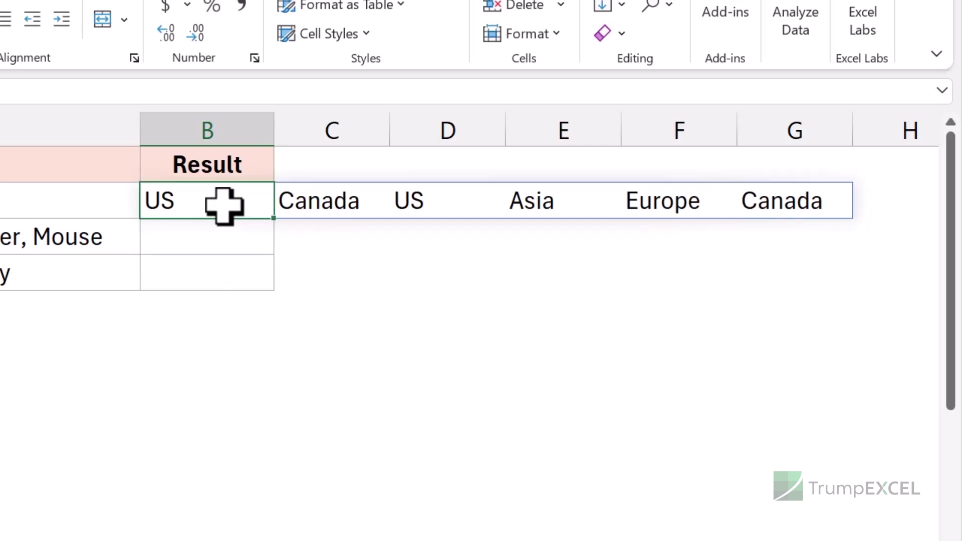
{"action": "double_click", "coordinate": [226, 203]}
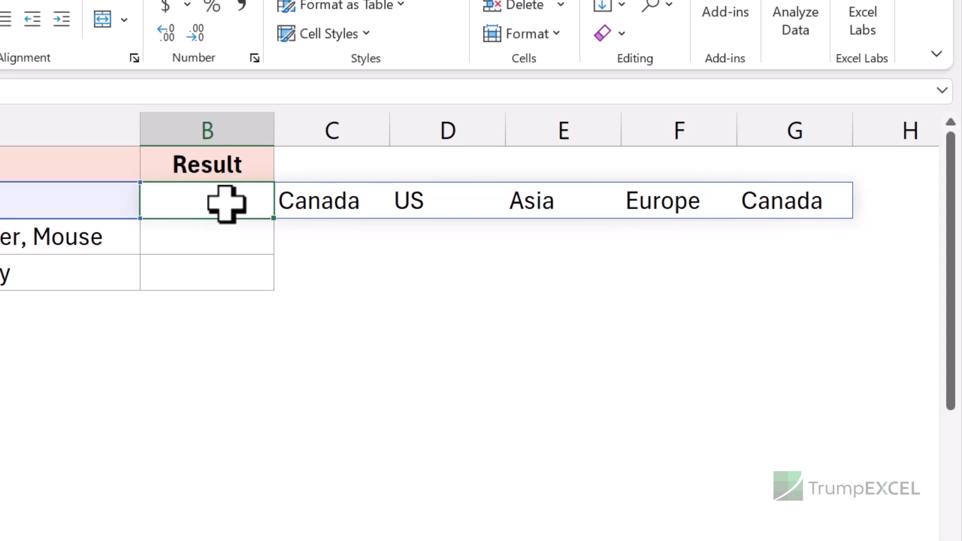
{"action": "left_click", "coordinate": [159, 200]}
{"action": "type", "text": "UNIQUE"}
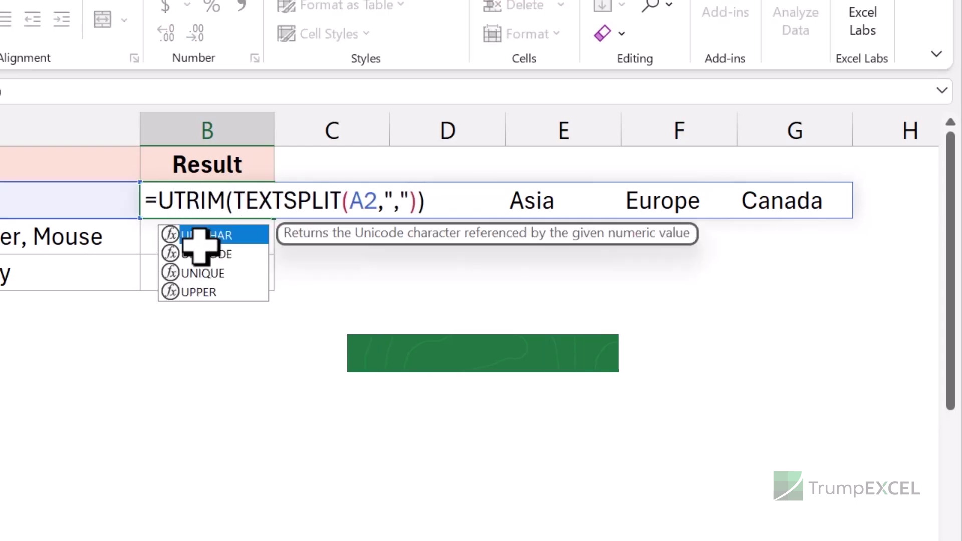
{"action": "type", "text": "("}
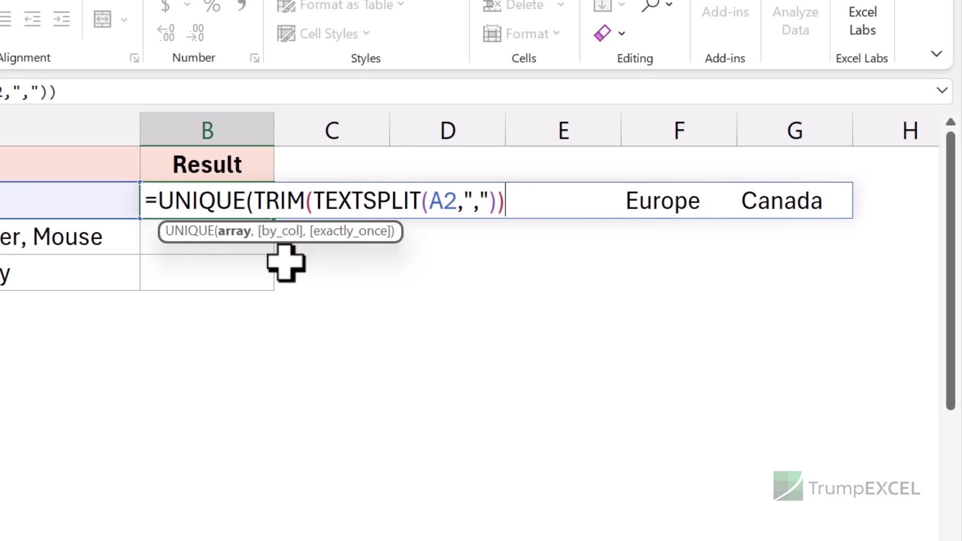
{"action": "type", "text": ","}
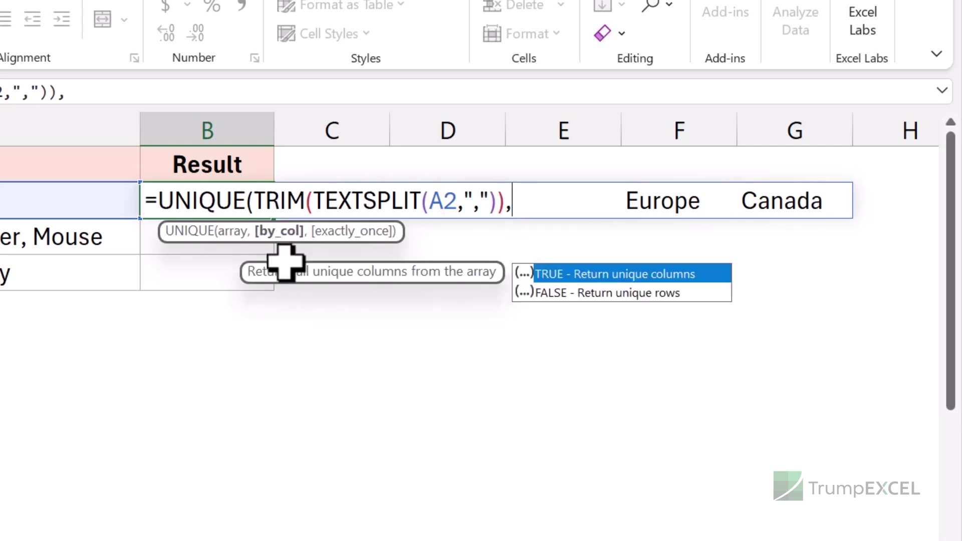
{"action": "double_click", "coordinate": [563, 276]}
{"action": "type", "text": ")"}
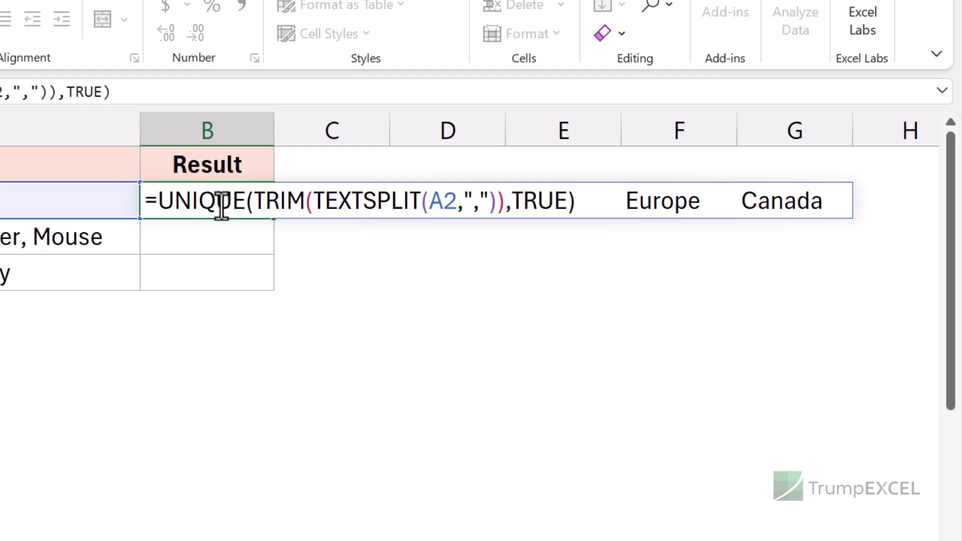
{"action": "key", "text": "Return"}
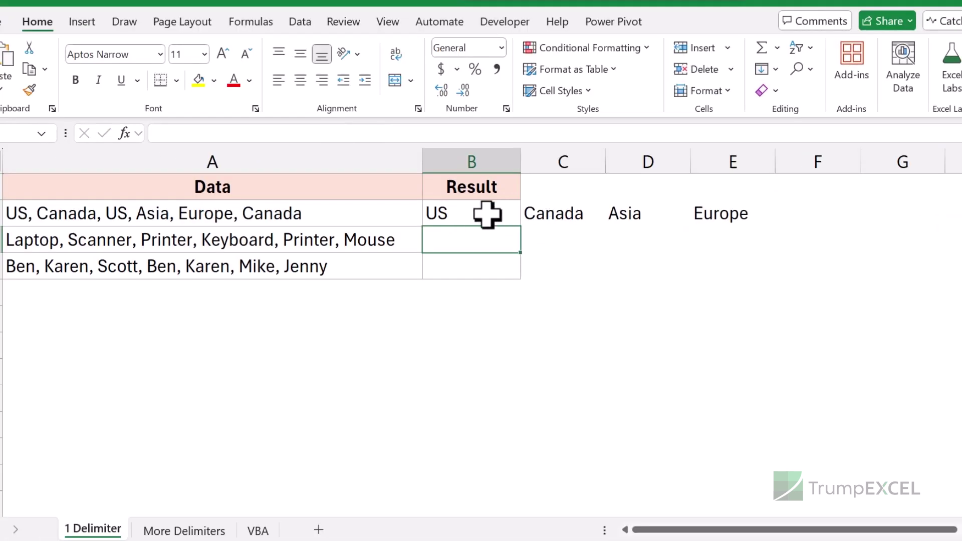
Wrap the B2 formula in TEXTJOIN with delimiter ", " and ignore_empty TRUE: =TEXTJOIN(", ",TRUE,UNIQUE(TRIM(TEXTSPLIT(A2,",")),TRUE)).
{"action": "left_click", "coordinate": [483, 215]}
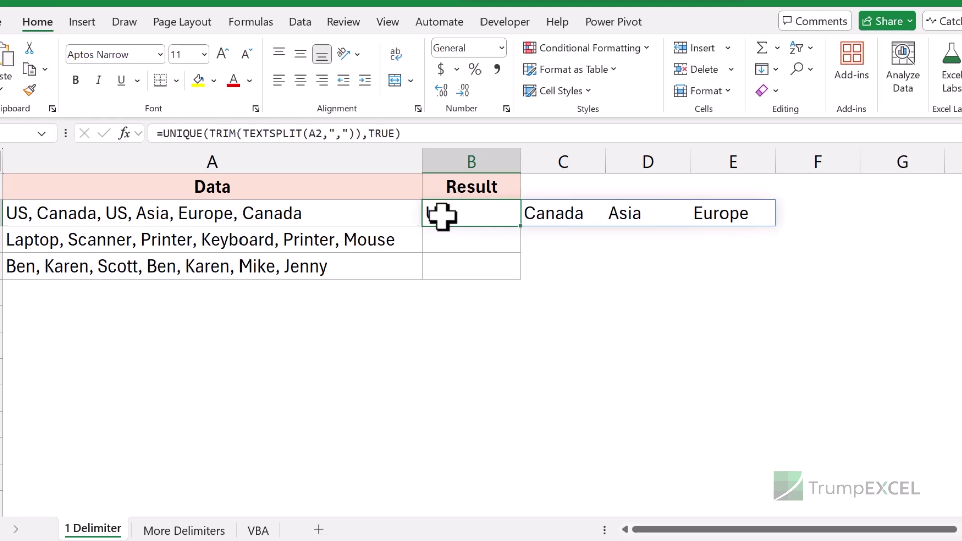
{"action": "left_click", "coordinate": [161, 134]}
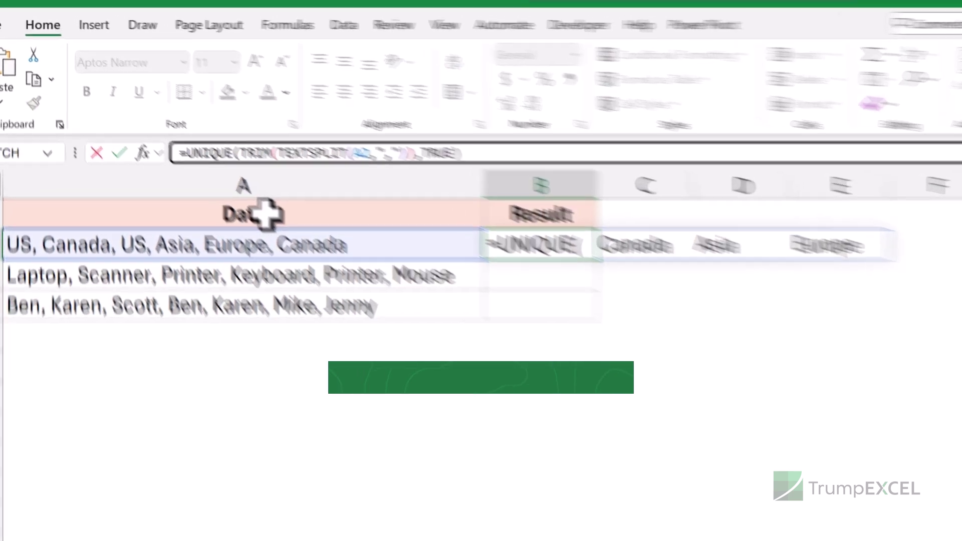
{"action": "type", "text": "TEXTJOI"}
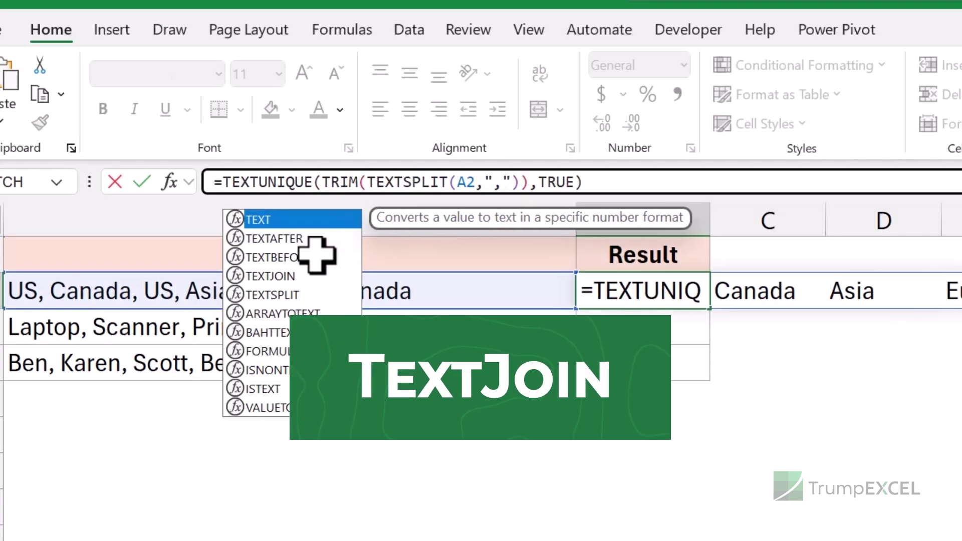
{"action": "key", "text": "Tab"}
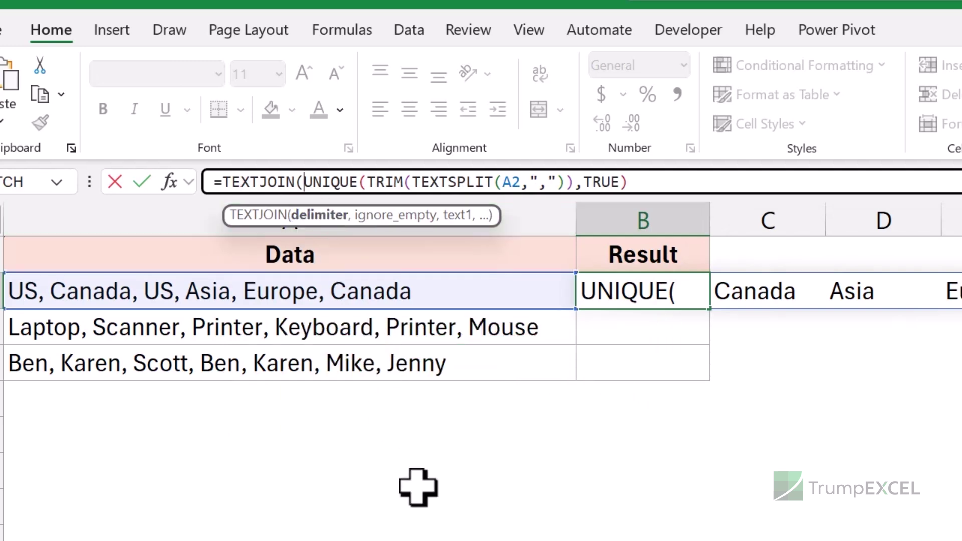
{"action": "type", "text": "\", "}
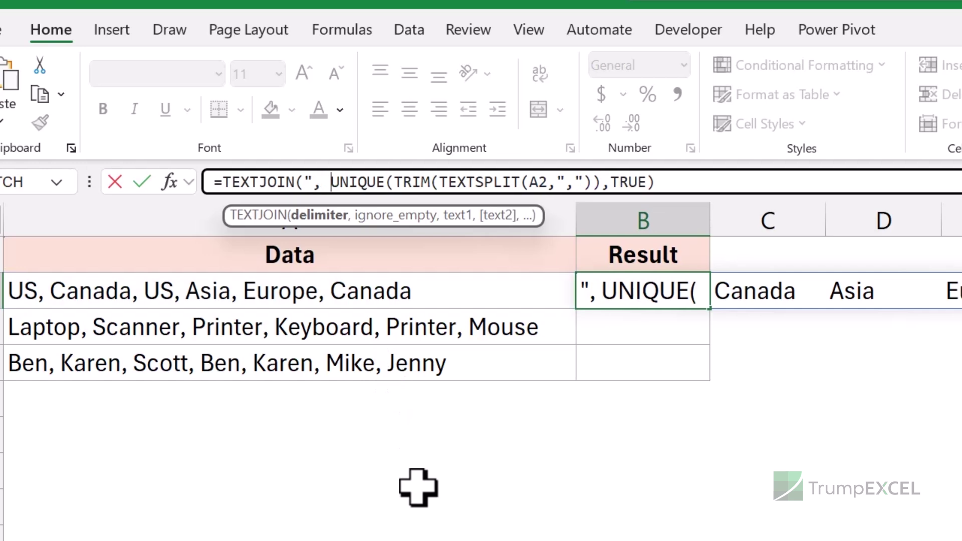
{"action": "type", "text": "\","}
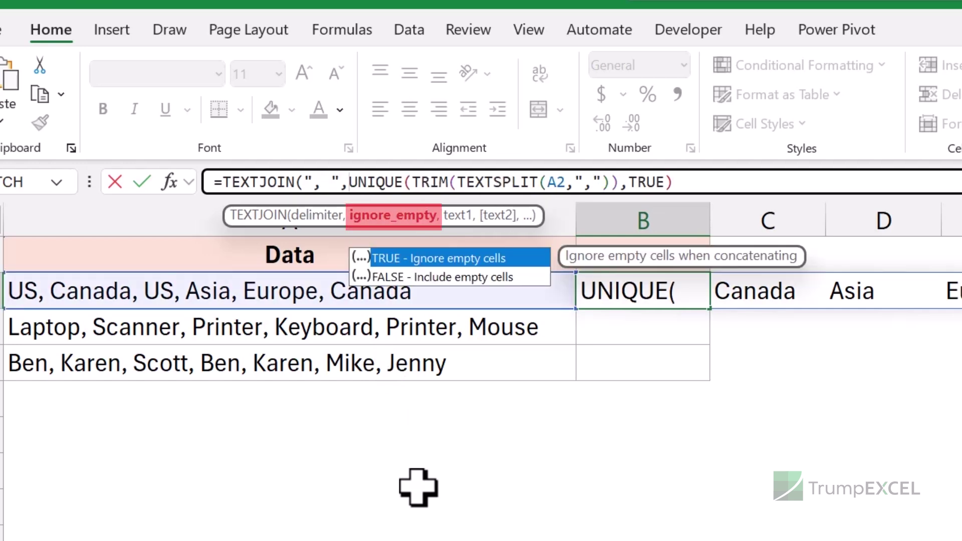
{"action": "double_click", "coordinate": [437, 258]}
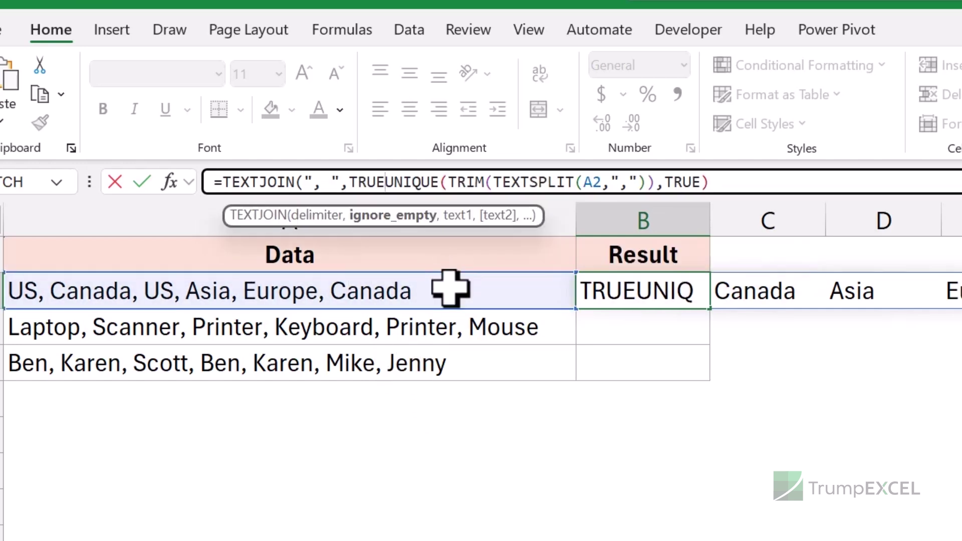
{"action": "type", "text": ","}
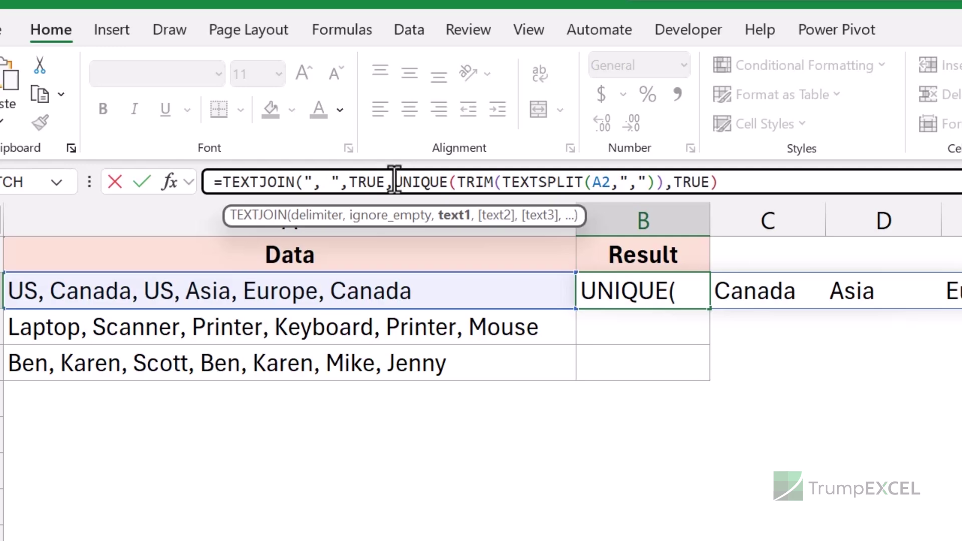
{"action": "left_click", "coordinate": [721, 182]}
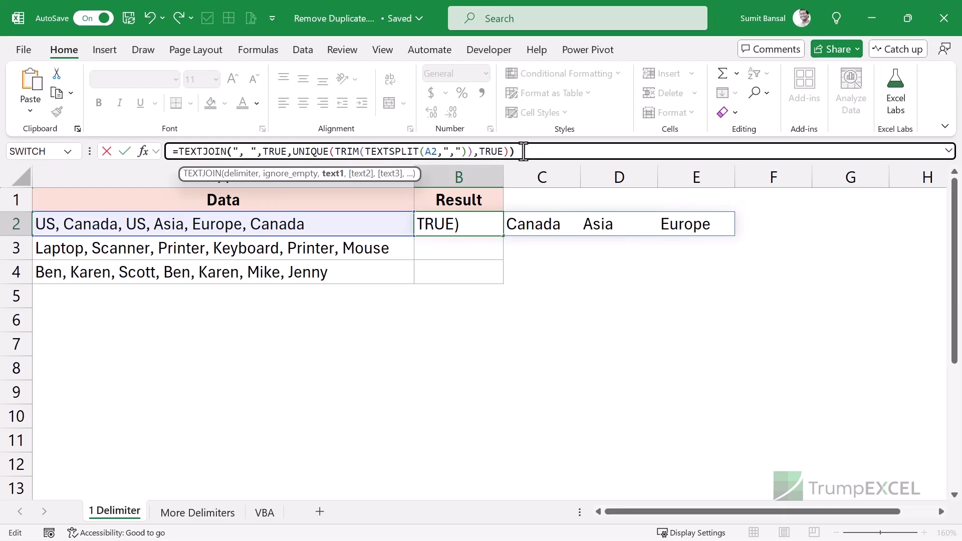
{"action": "type", "text": ")"}
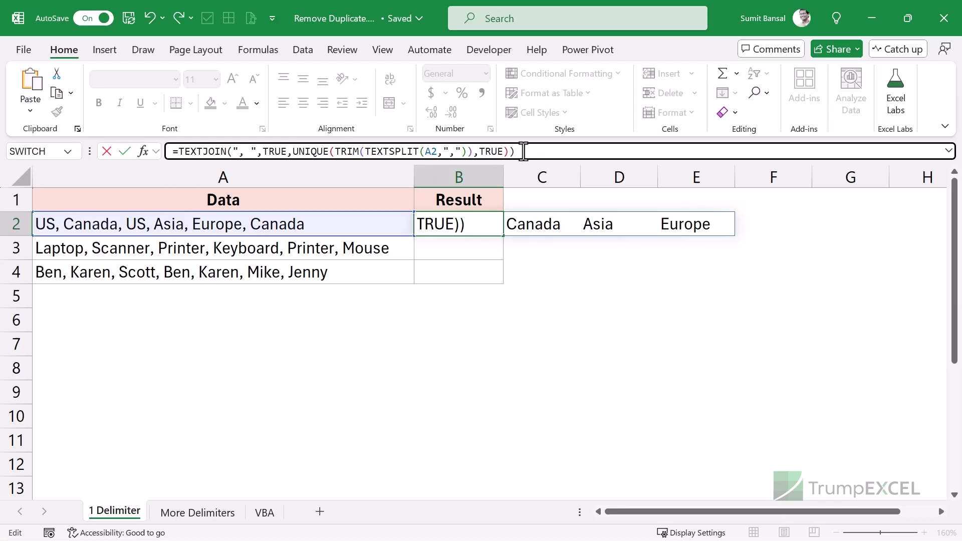
{"action": "key", "text": "Return"}
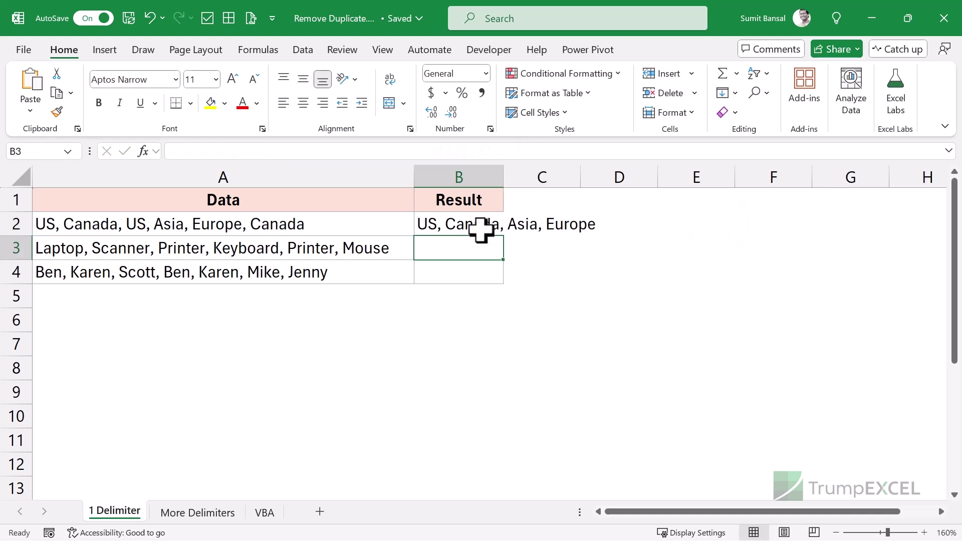
Autofit column B to its contents and fill the B2 formula down through B4.
{"action": "left_click", "coordinate": [482, 229]}
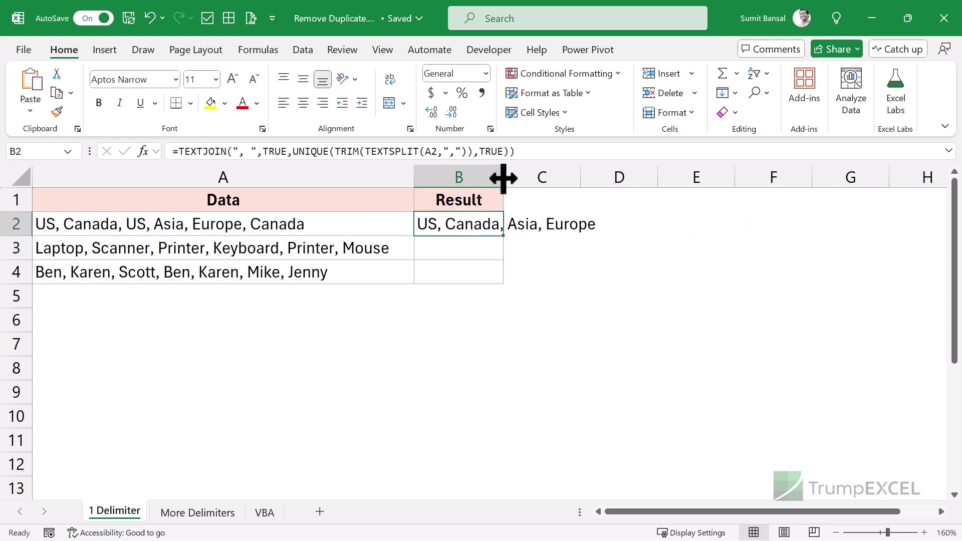
{"action": "double_click", "coordinate": [503, 178]}
{"action": "left_click_drag", "start_coordinate": [603, 238], "coordinate": [600, 277]}
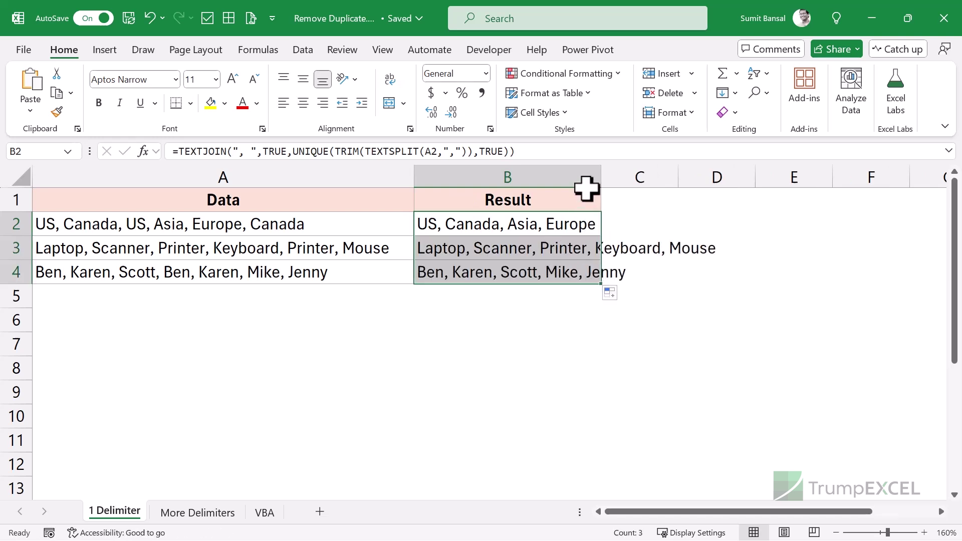
Autofit column B to its contents, and widen column B on the More Delimiters sheet.
{"action": "double_click", "coordinate": [601, 177]}
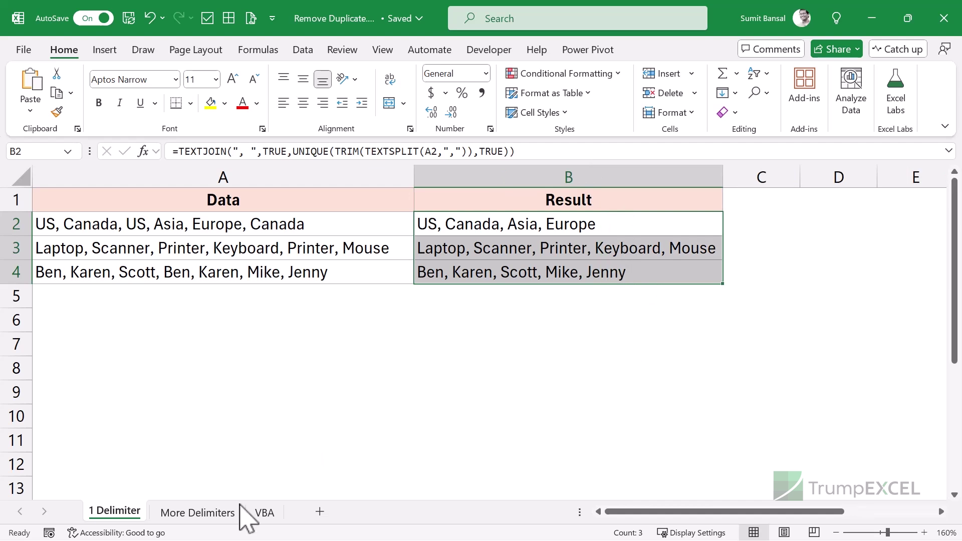
{"action": "left_click", "coordinate": [216, 515]}
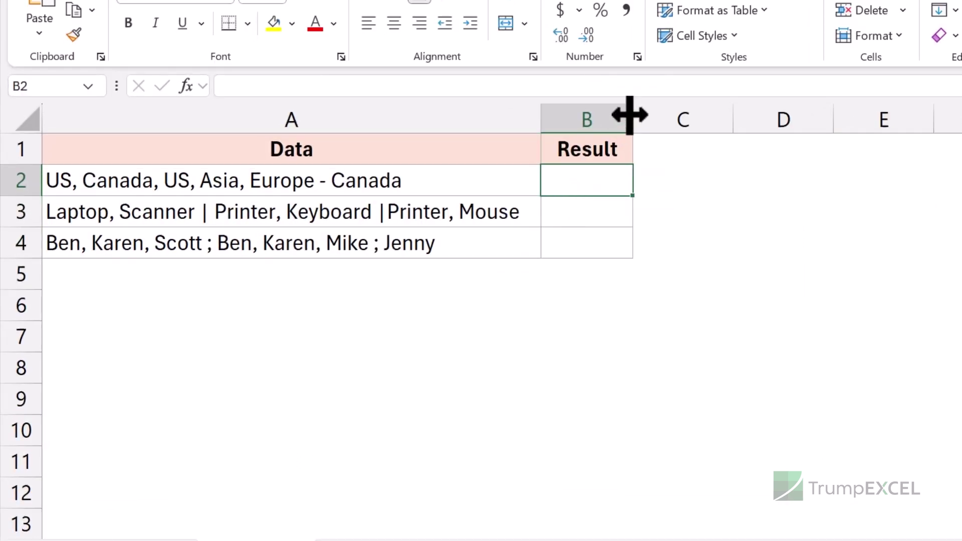
{"action": "left_click_drag", "start_coordinate": [607, 127], "coordinate": [823, 127]}
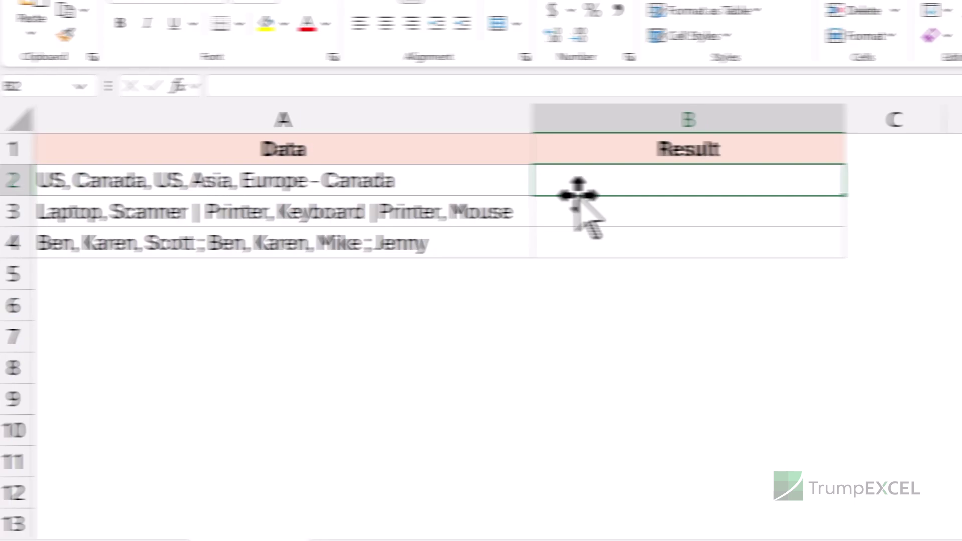
Enter a formula in B2 that splits A2 at commas, pipes, hyphens and semicolons: =TEXTSPLIT(A2,{",","|","-",";"}).
{"action": "type", "text": "=textspl"}
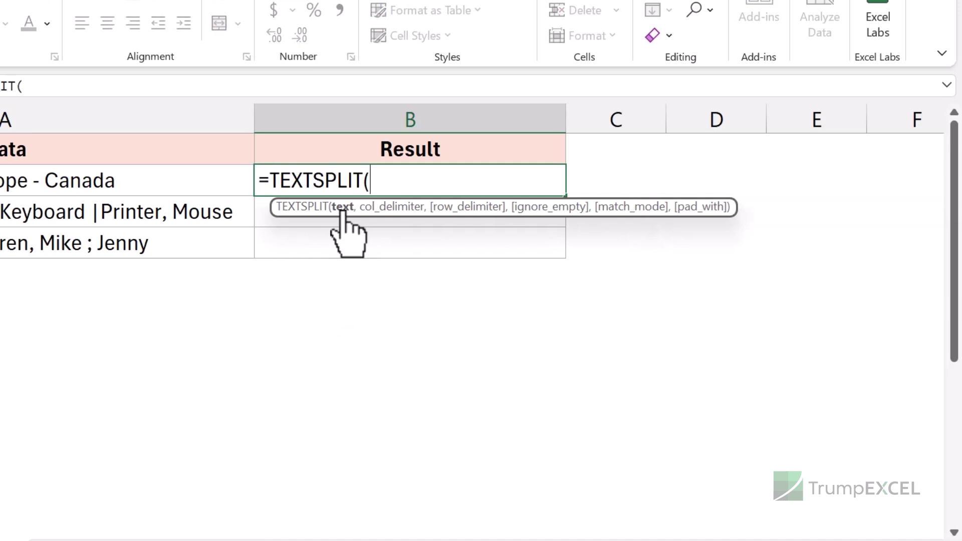
{"action": "left_click", "coordinate": [164, 185]}
{"action": "type", "text": ","}
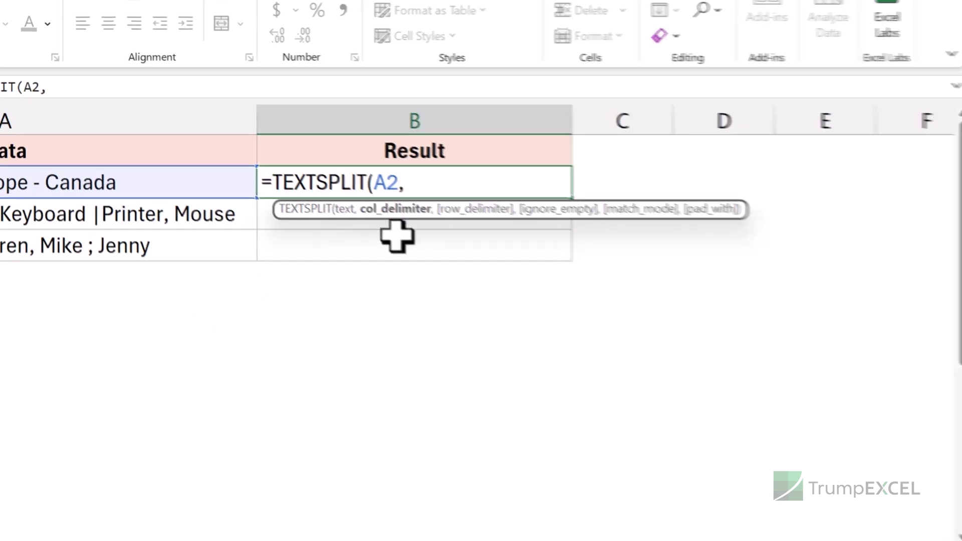
{"action": "type", "text": "{}"}
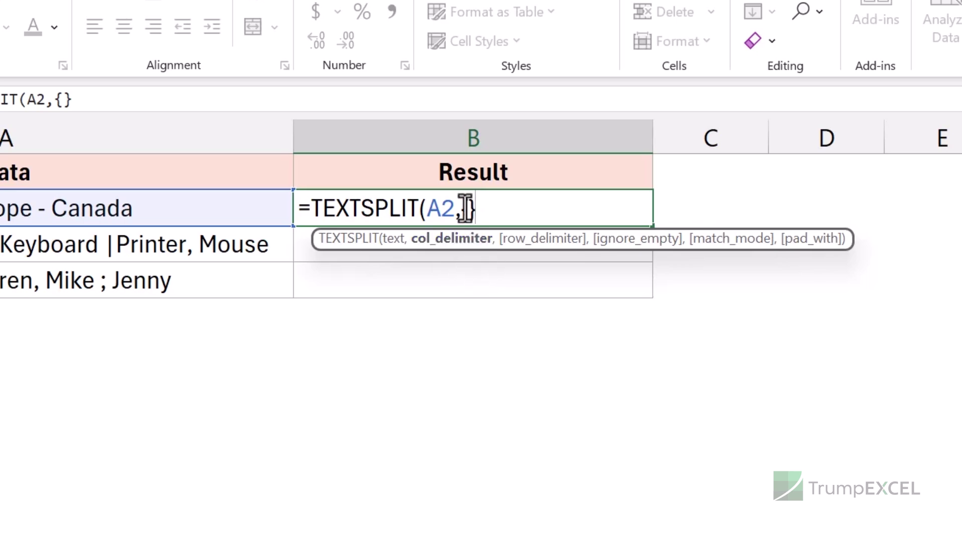
{"action": "key", "text": "Left"}
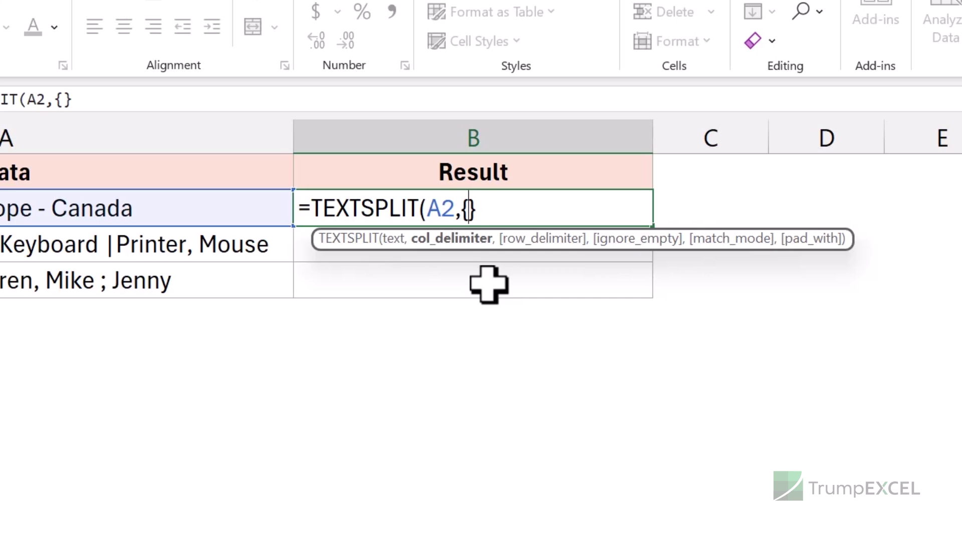
{"action": "type", "text": "\",\",\"|"}
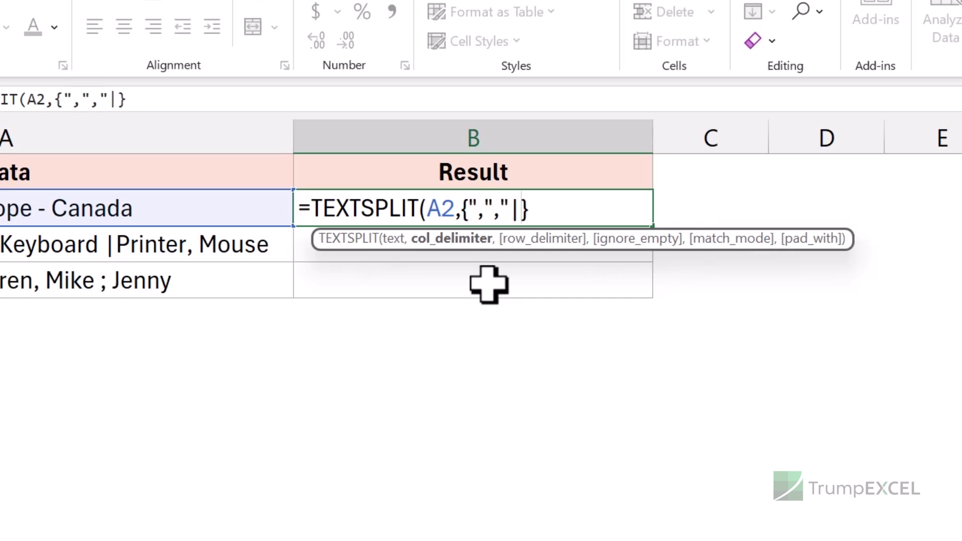
{"action": "type", "text": "\",\""}
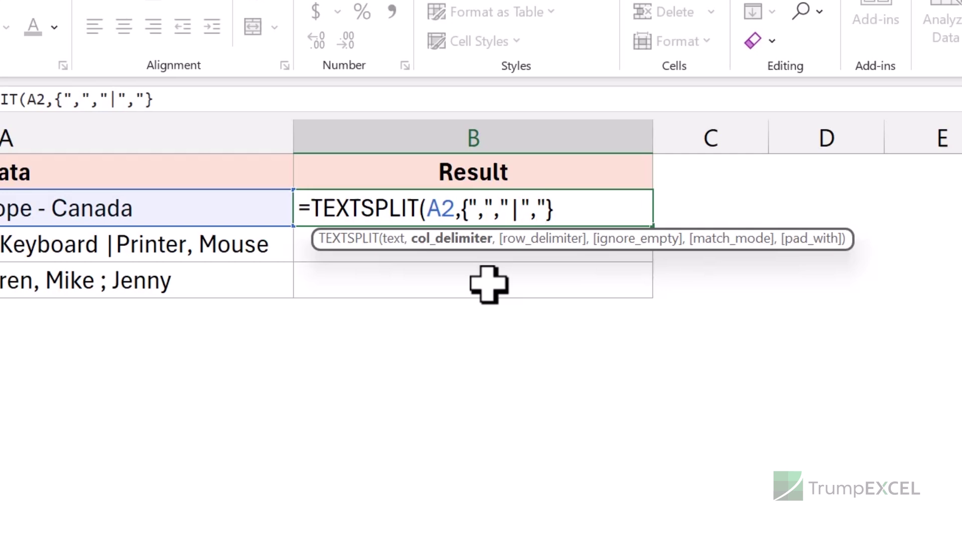
{"action": "type", "text": "-\",\";\""}
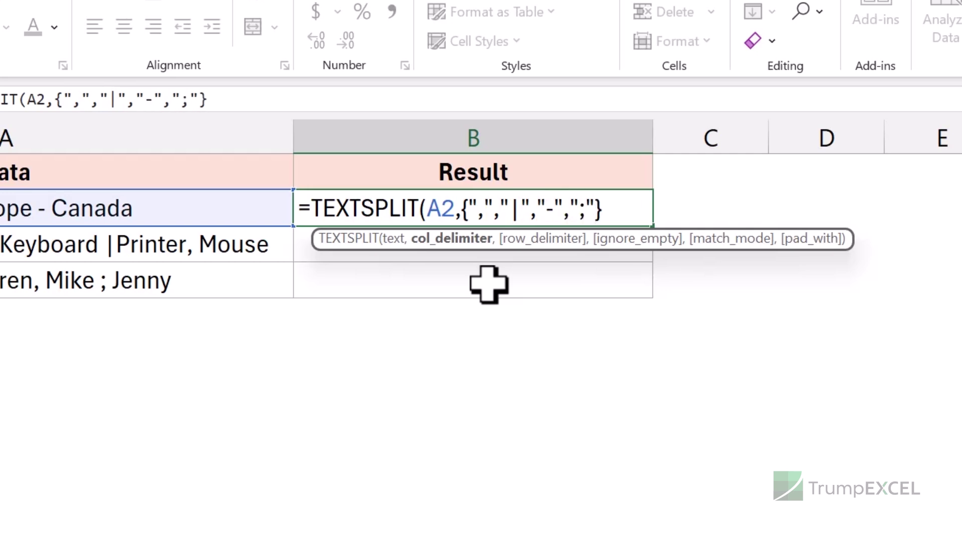
{"action": "key", "text": "Right"}
{"action": "type", "text": ")"}
{"action": "key", "text": "Return"}
{"action": "key", "text": "Up"}
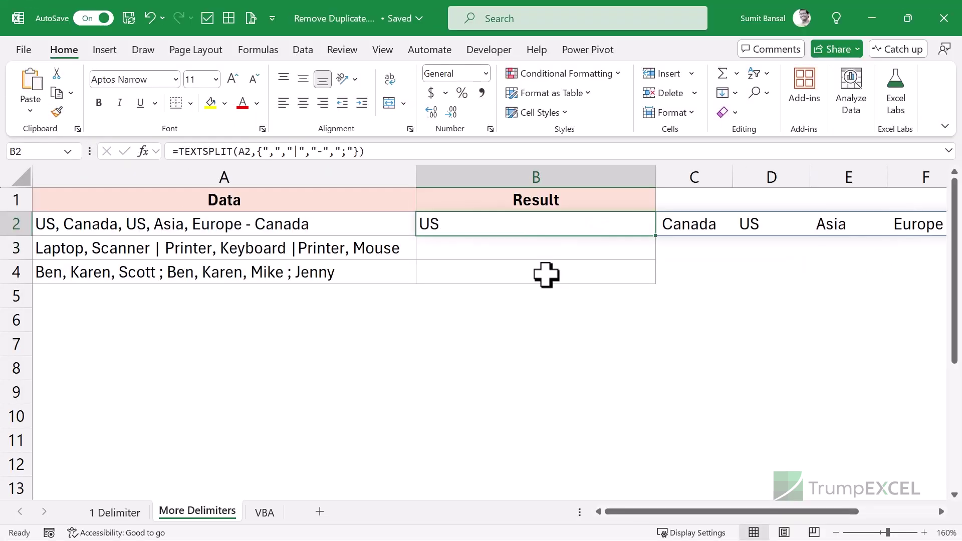
Narrow column B and fill the B2 TEXTSPLIT formula down through B4.
{"action": "left_click_drag", "start_coordinate": [656, 179], "coordinate": [514, 178]}
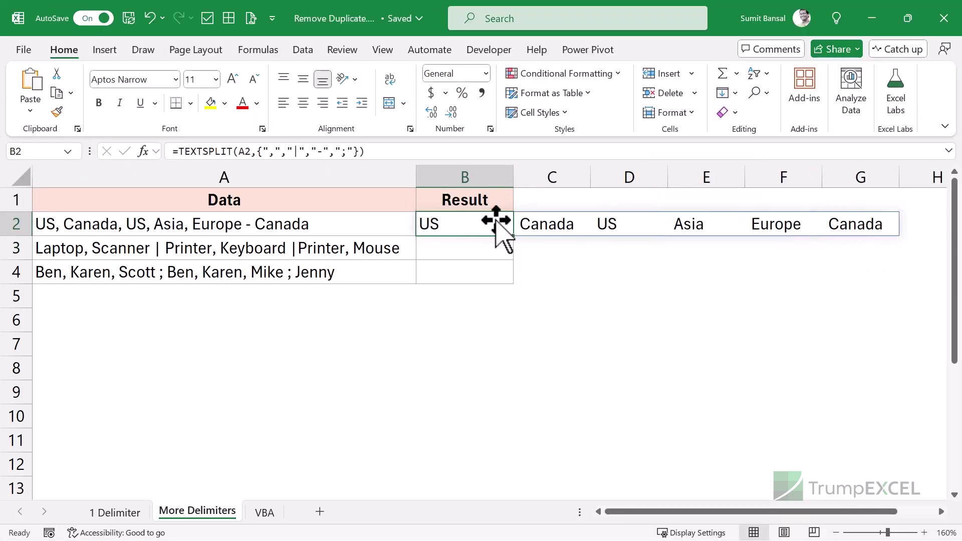
{"action": "left_click", "coordinate": [249, 222]}
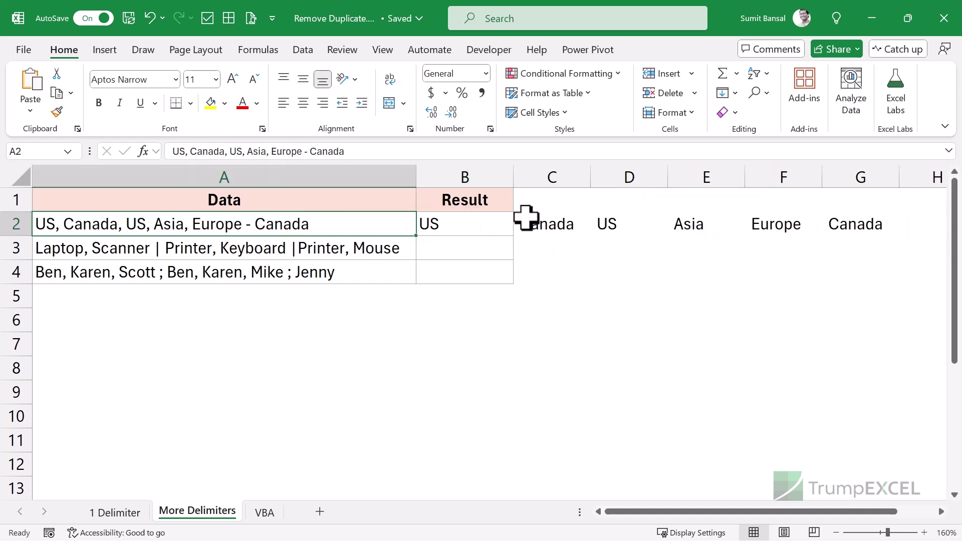
{"action": "left_click", "coordinate": [493, 233]}
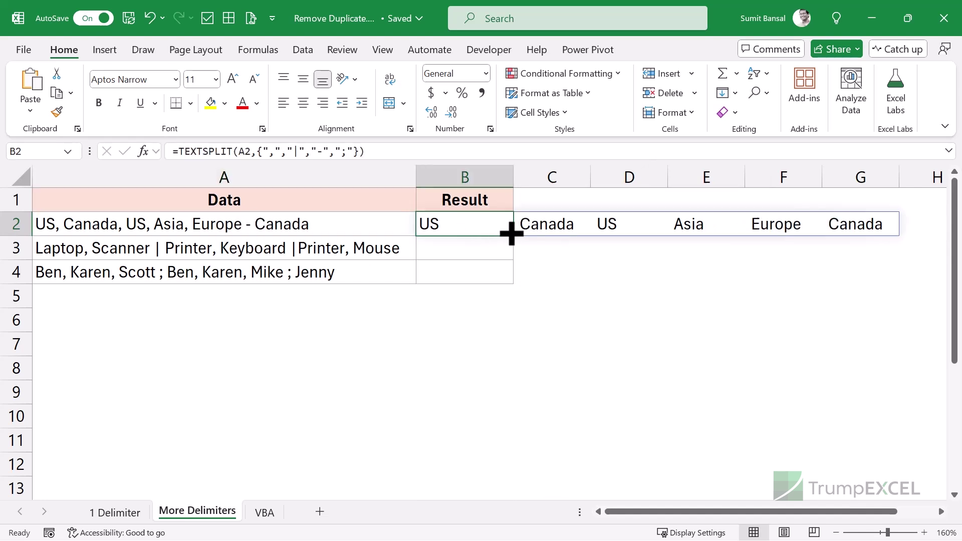
{"action": "left_click_drag", "start_coordinate": [514, 234], "coordinate": [512, 281]}
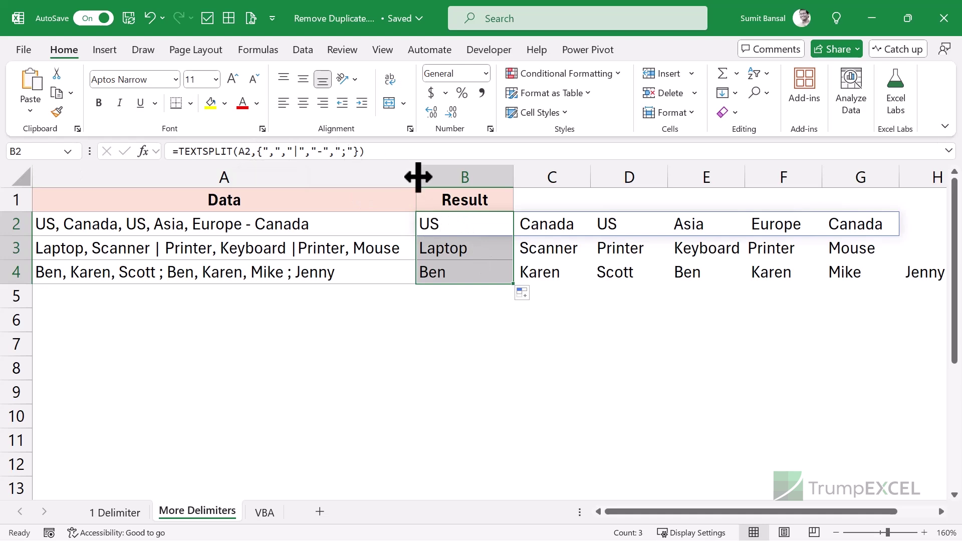
Wrap the B2 formula in TRIM to strip the extra spaces: =TRIM(TEXTSPLIT(A2,{",","|","-",";"})).
{"action": "left_click", "coordinate": [469, 222]}
{"action": "double_click", "coordinate": [470, 224]}
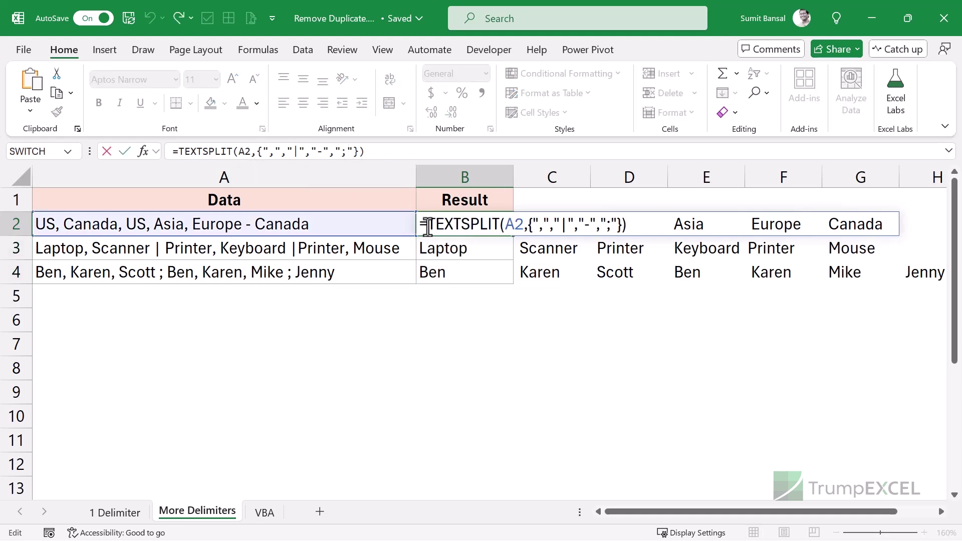
{"action": "type", "text": "TRIM("}
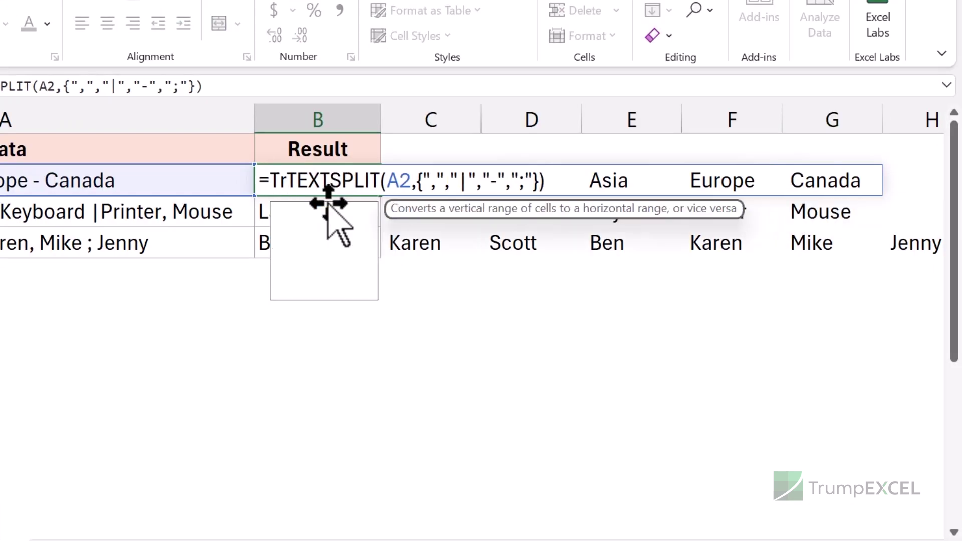
{"action": "left_click", "coordinate": [587, 180]}
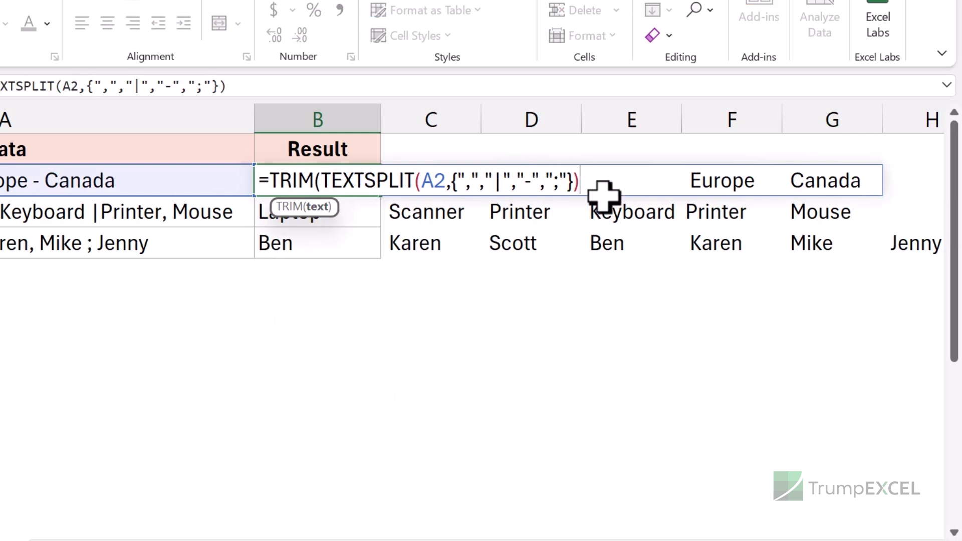
{"action": "type", "text": ")"}
{"action": "key", "text": "Return"}
{"action": "key", "text": "Up"}
Wrap the B2 formula in UNIQUE with by_col TRUE, =UNIQUE(TRIM(TEXTSPLIT(A2,{",","|","-",";"})),TRUE), and fill it down through B4.
{"action": "key", "text": "F2"}
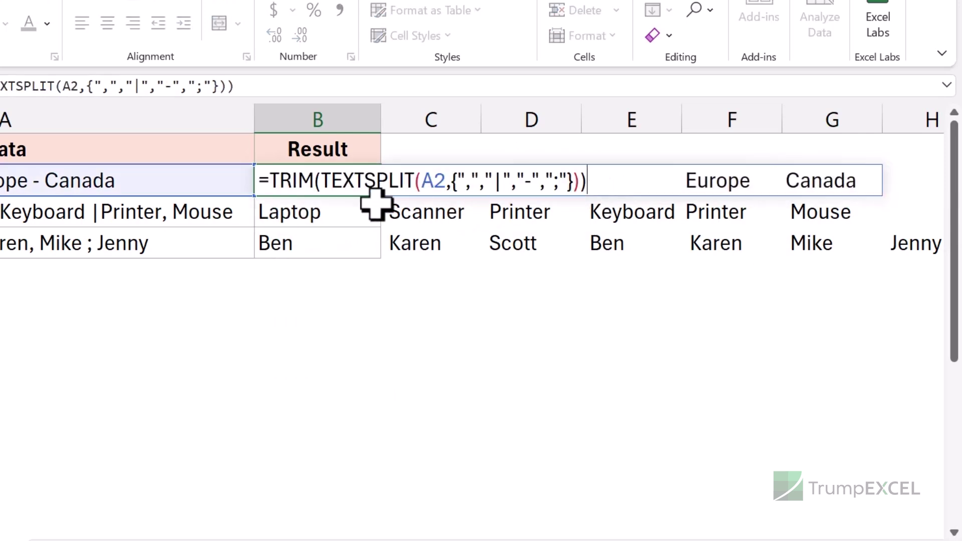
{"action": "left_click", "coordinate": [274, 179]}
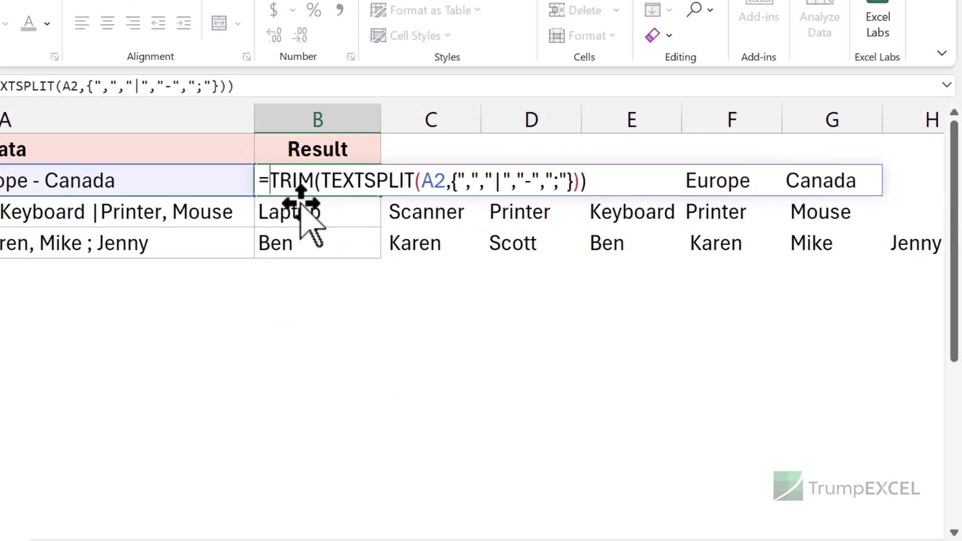
{"action": "type", "text": "UNIQ"}
{"action": "double_click", "coordinate": [300, 210]}
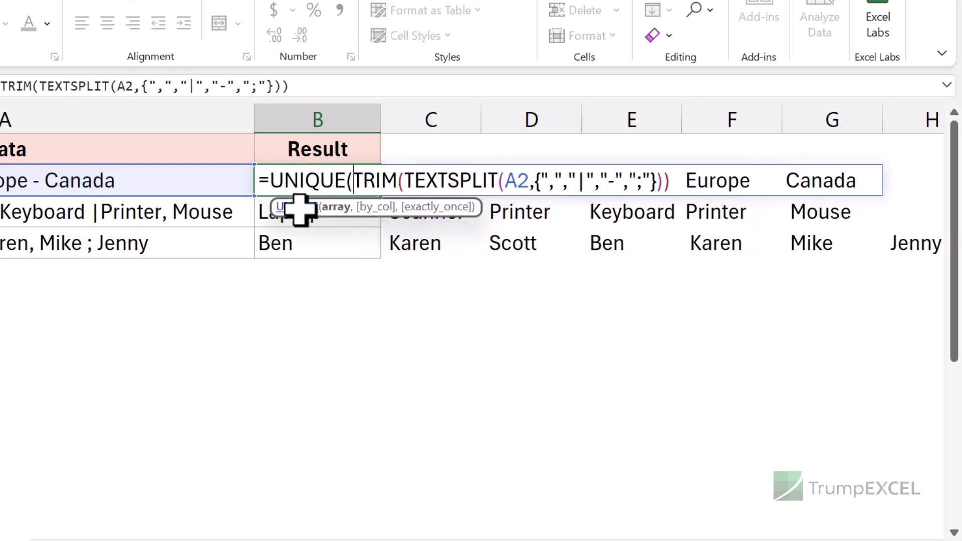
{"action": "left_click", "coordinate": [671, 180]}
{"action": "type", "text": ")"}
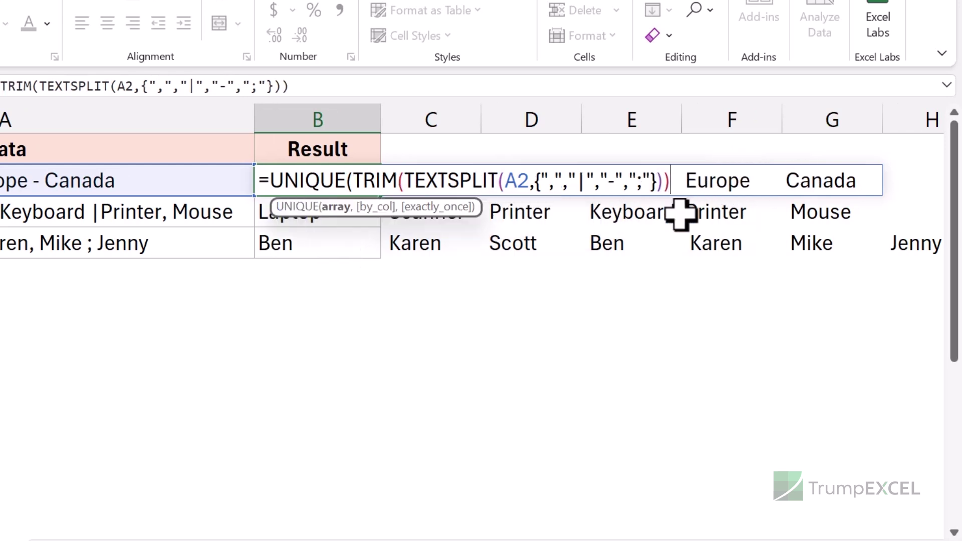
{"action": "type", "text": ",TRUE)"}
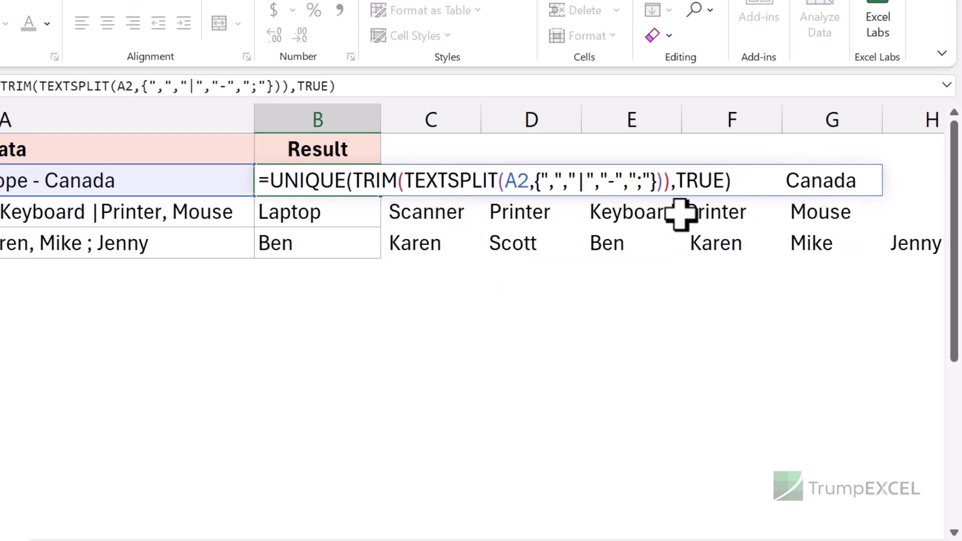
{"action": "key", "text": "Return"}
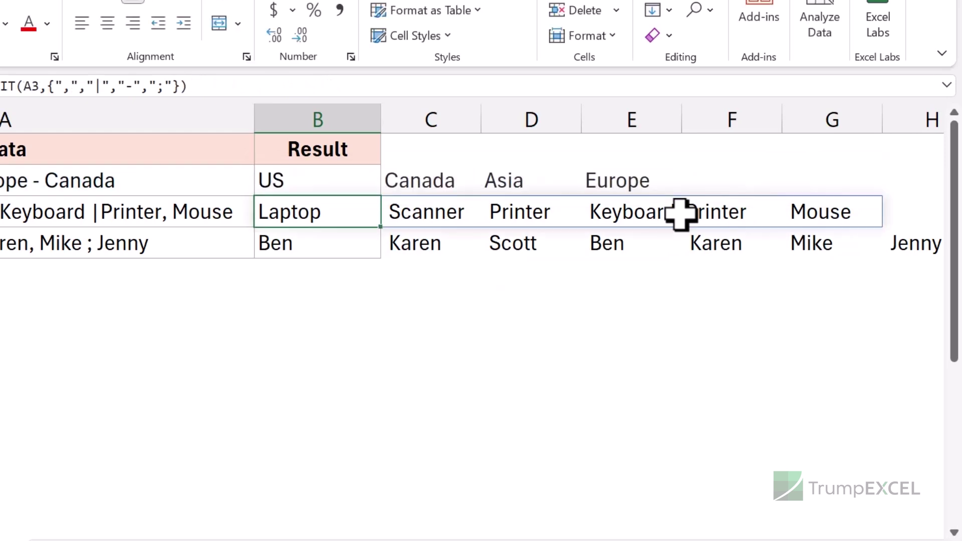
{"action": "key", "text": "Up"}
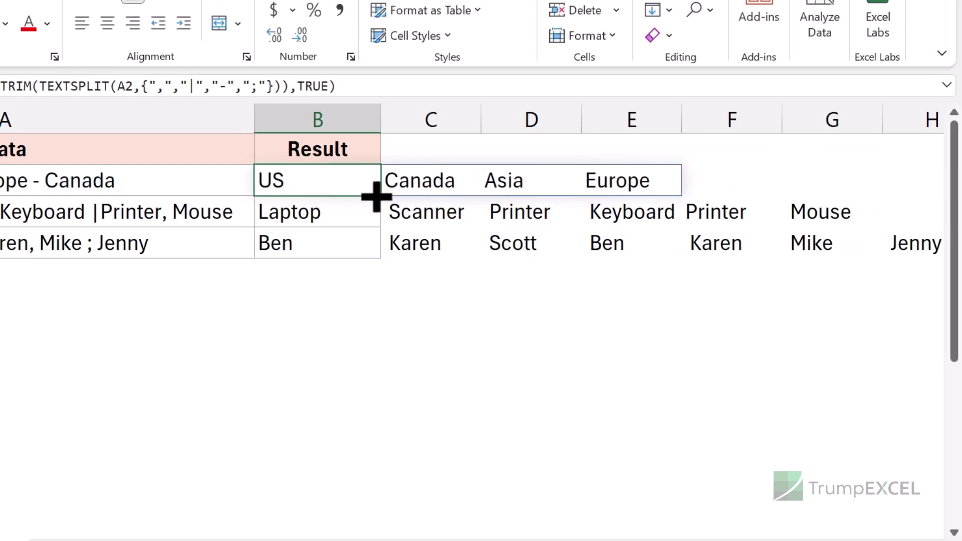
{"action": "left_click_drag", "start_coordinate": [380, 196], "coordinate": [389, 252]}
Wrap the B2 formula in TEXTJOIN with delimiter ", " and ignore_empty TRUE: =TEXTJOIN(", ",TRUE,UNIQUE(TRIM(TEXTSPLIT(A2,{",","|","-",";"})),TRUE)).
{"action": "left_click", "coordinate": [350, 180]}
{"action": "double_click", "coordinate": [365, 181]}
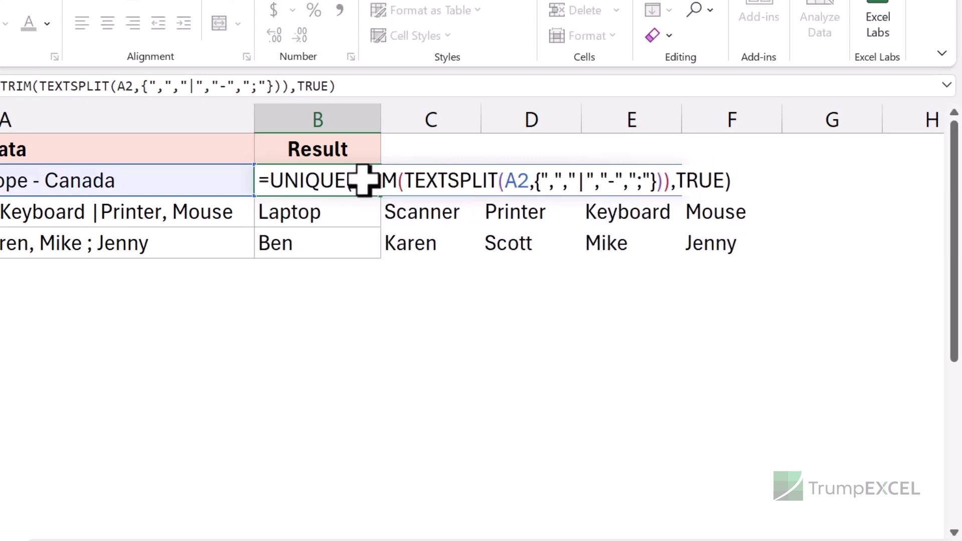
{"action": "type", "text": "TEXTJOIN("}
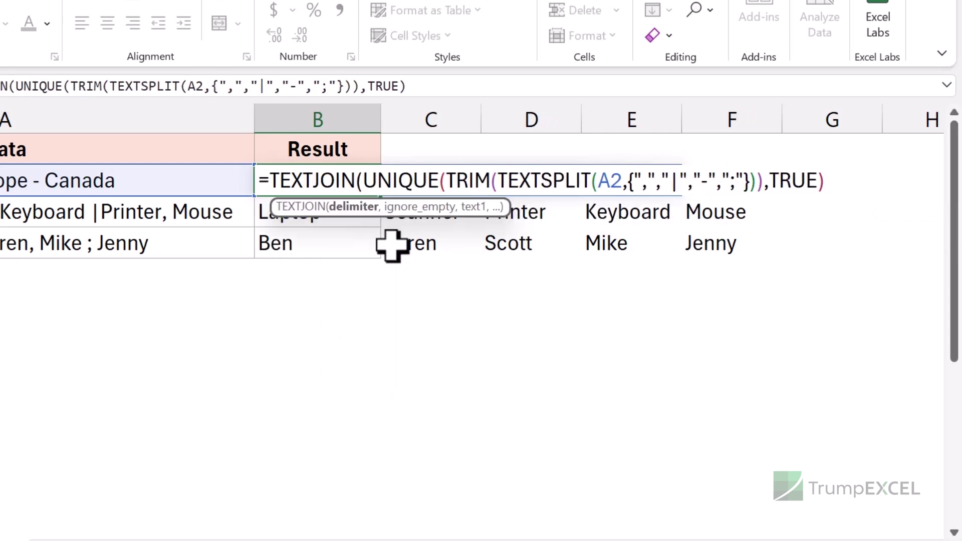
{"action": "type", "text": "\", "}
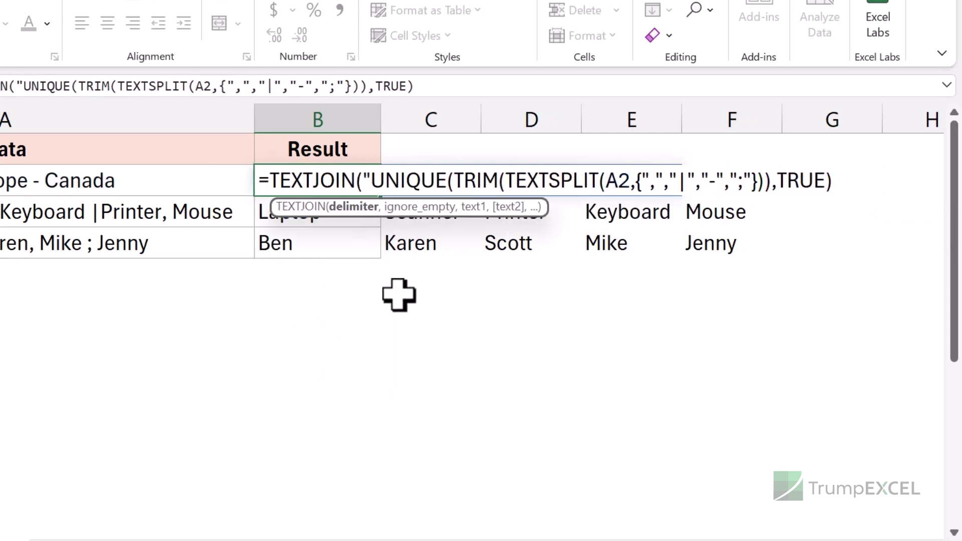
{"action": "type", "text": "\","}
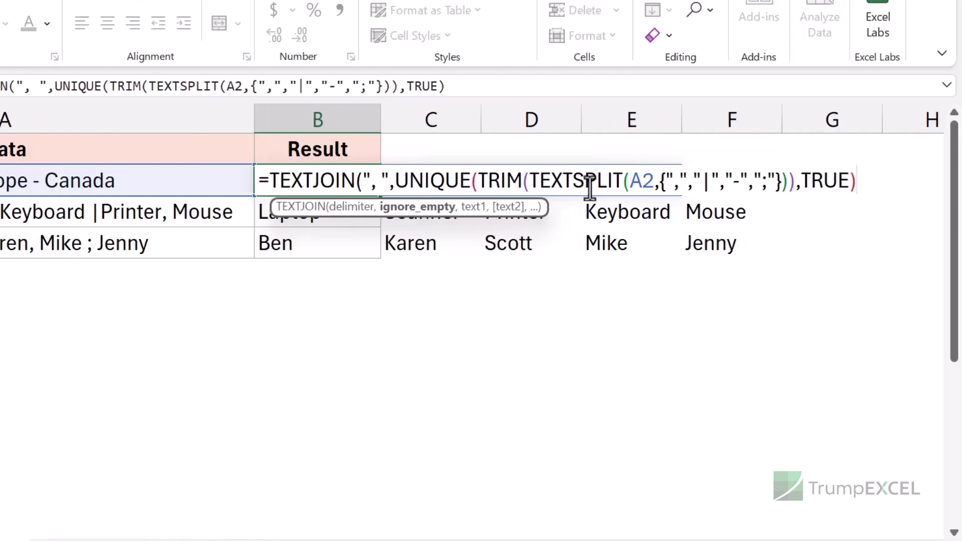
{"action": "left_click", "coordinate": [396, 181]}
{"action": "type", "text": "TRUE,"}
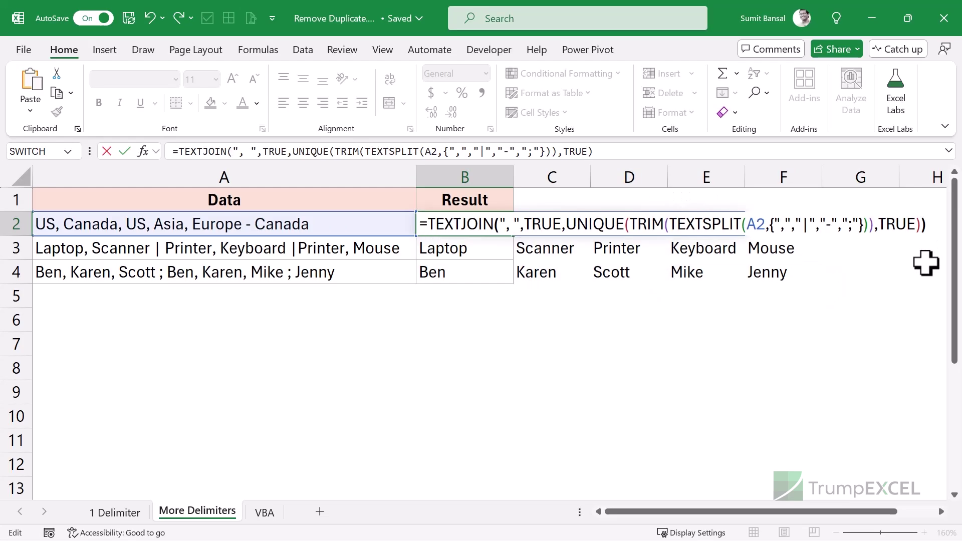
{"action": "key", "text": "Return"}
{"action": "key", "text": "Up"}
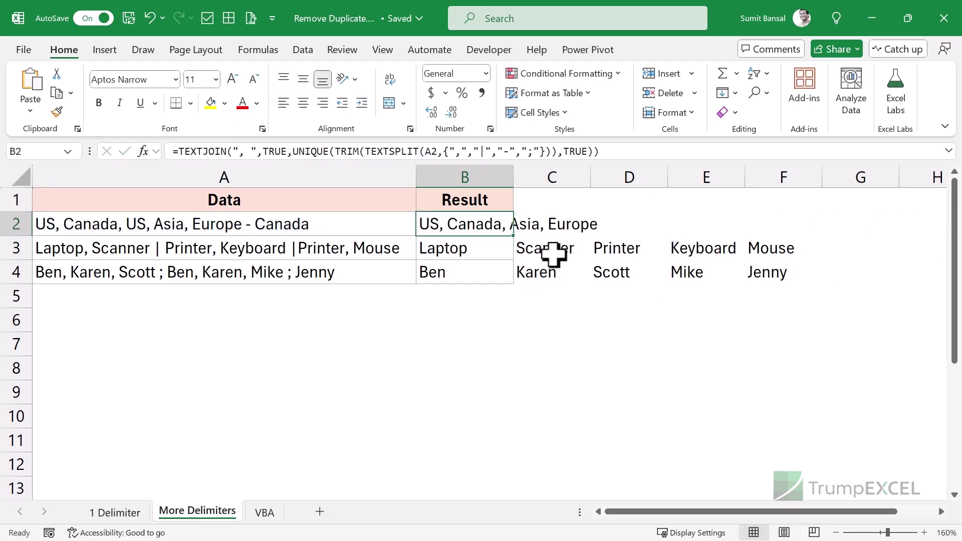
Fill the B2 TEXTJOIN formula down through B4 and autofit column B to its contents.
{"action": "double_click", "coordinate": [514, 236]}
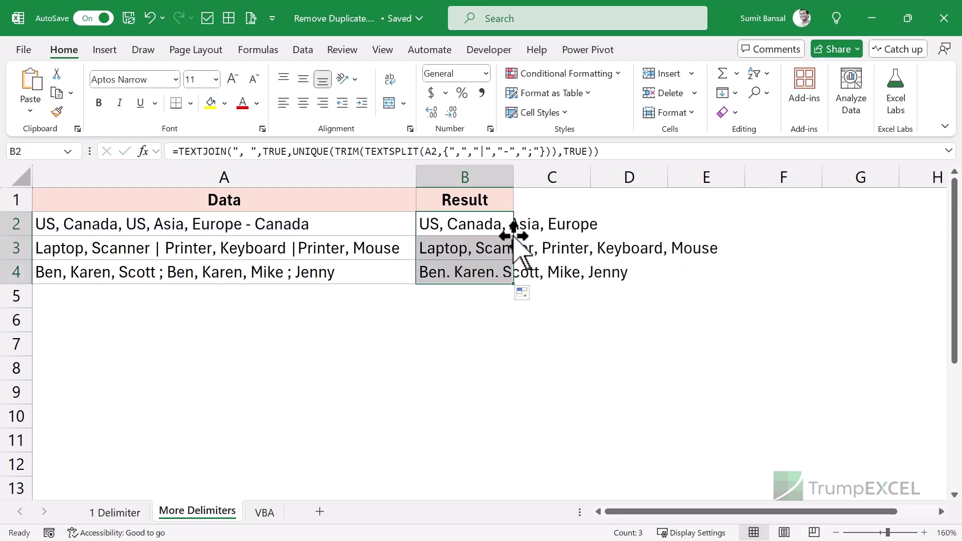
{"action": "double_click", "coordinate": [514, 173]}
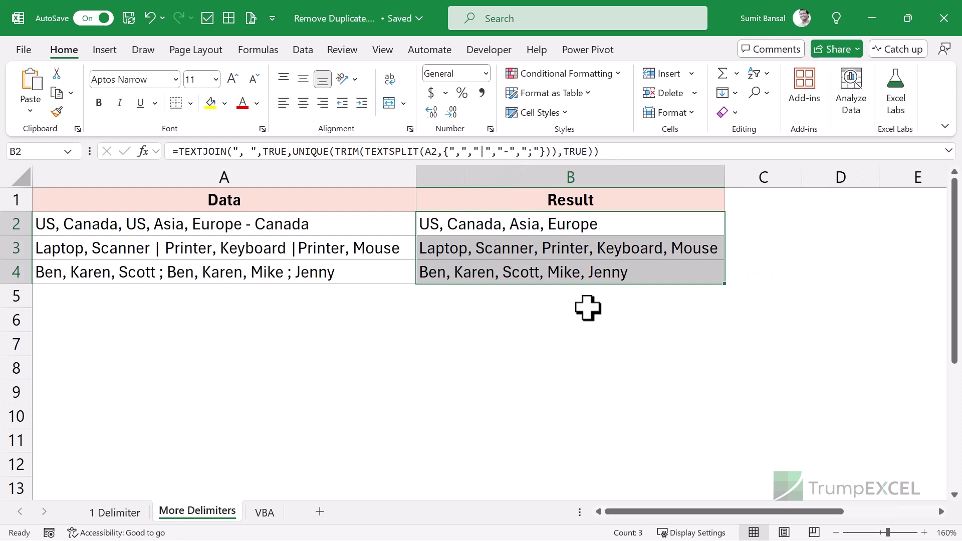
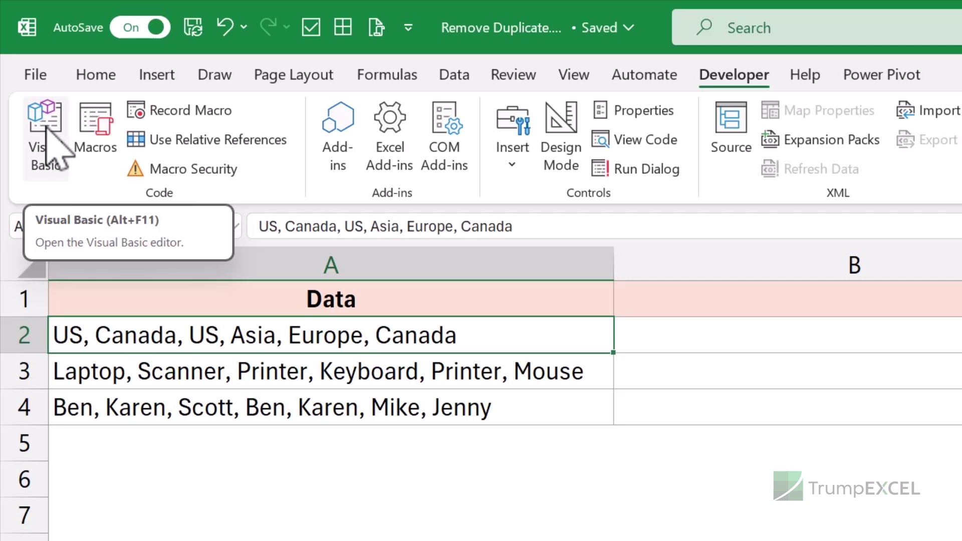
Open the Visual Basic editor for the Remove Duplicate workbook.
{"action": "left_click", "coordinate": [45, 127]}
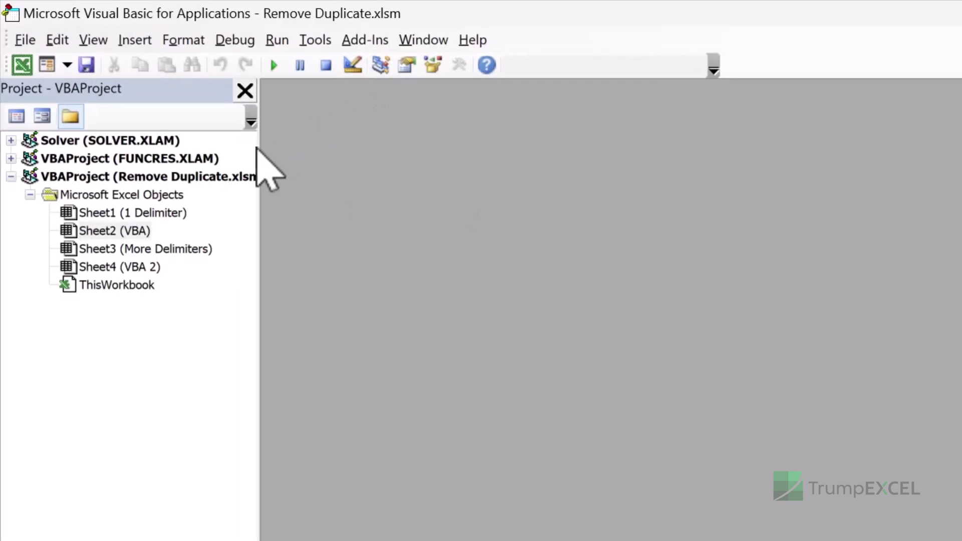
Insert a module in the Remove Duplicate.xlsm project and enter the DeDupCells function code with Cellref and an optional Delimiter defaulting to ", ".
{"action": "left_click_drag", "start_coordinate": [259, 151], "coordinate": [334, 151]}
{"action": "left_click", "coordinate": [216, 177]}
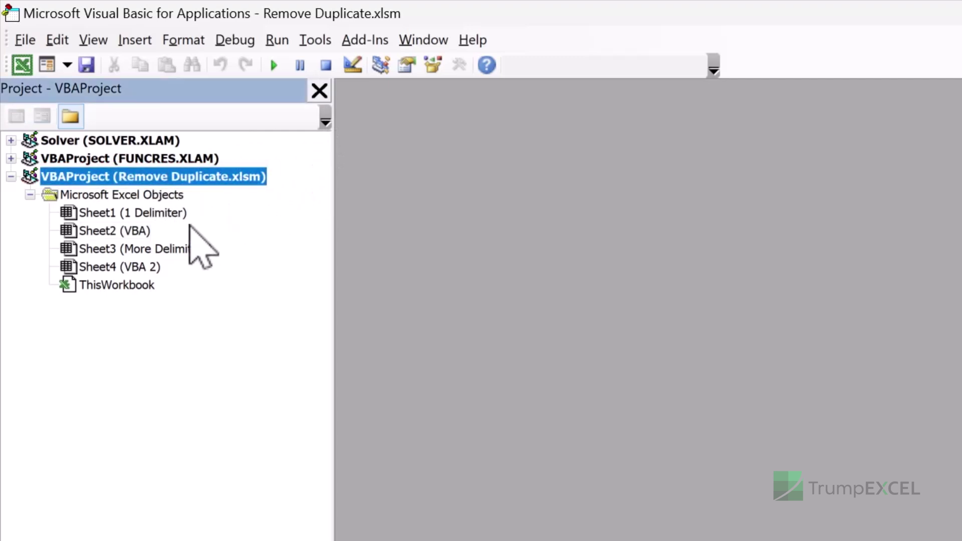
{"action": "left_click", "coordinate": [136, 232]}
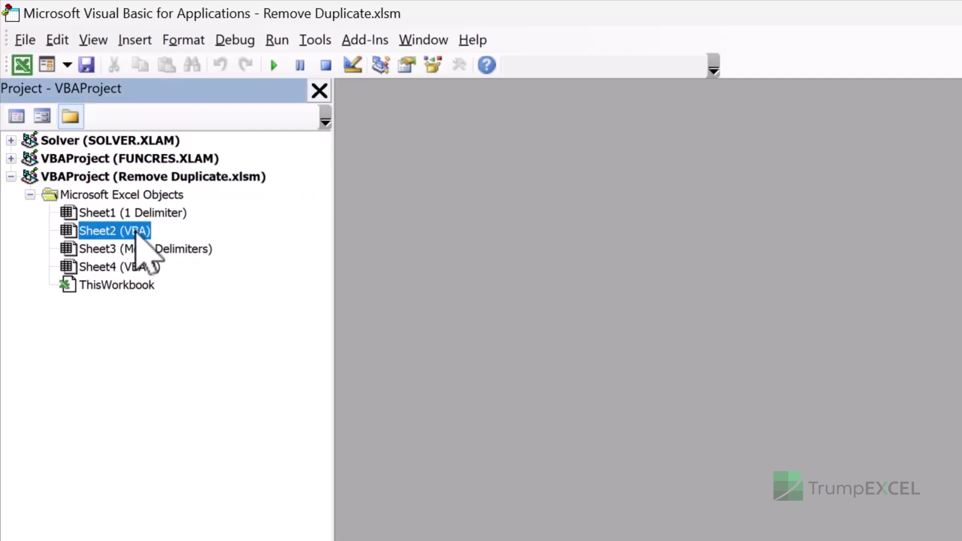
{"action": "left_click", "coordinate": [144, 43]}
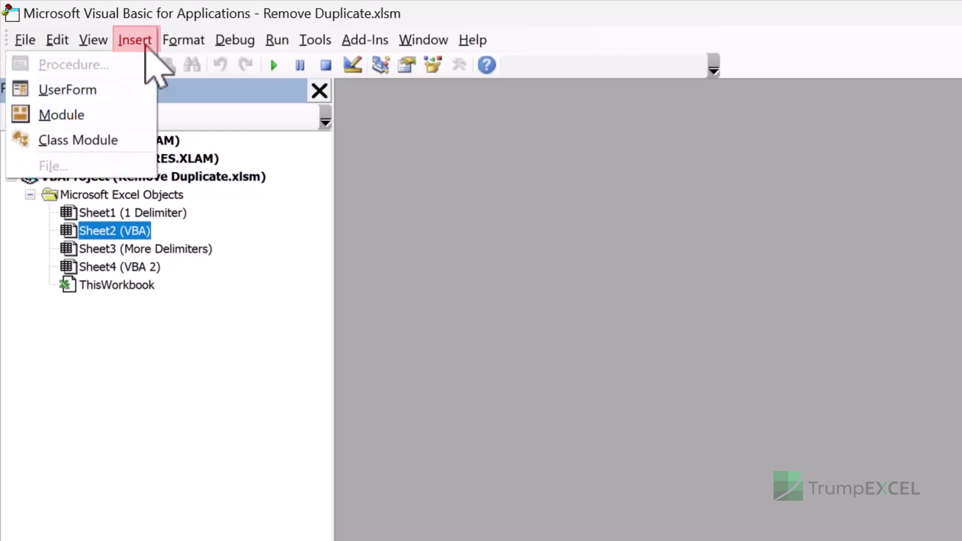
{"action": "left_click", "coordinate": [90, 118]}
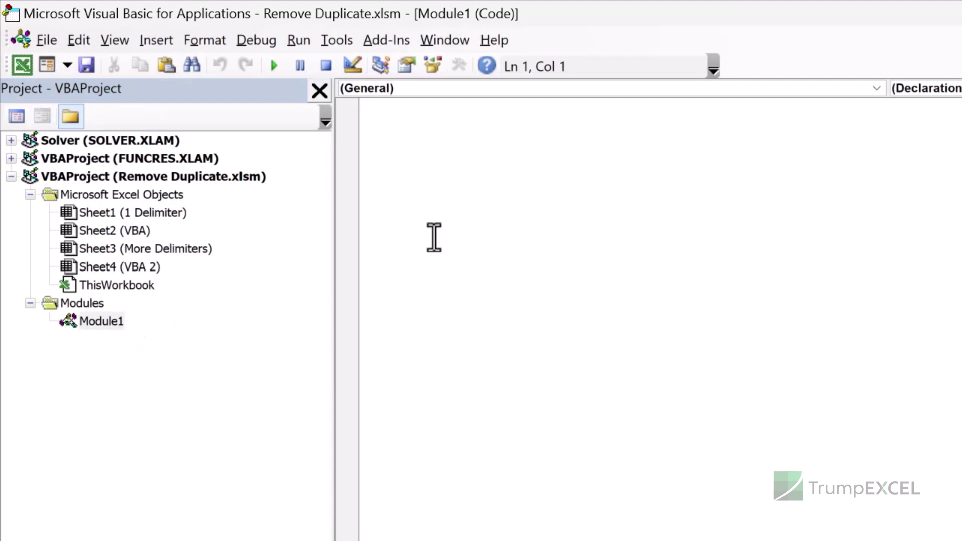
{"action": "type", "text": "Function DeDupCells(Cellref As String, Optional Delimiter As String = \", \") As String     Dim Item     With CreateObject(\"Scripting.Dictionary\")         .CompareMode = vbTextCompare         For Each Item In Split(Cellref, Delimiter)             If Trim(Item) <> \"\" And Not .exists(Trim(Item)) Then .Add Trim(Item), Nothing     Next     If .Count > 0 Then DeDupCells = Join(.keys, Delimiter)    End With End Function"}
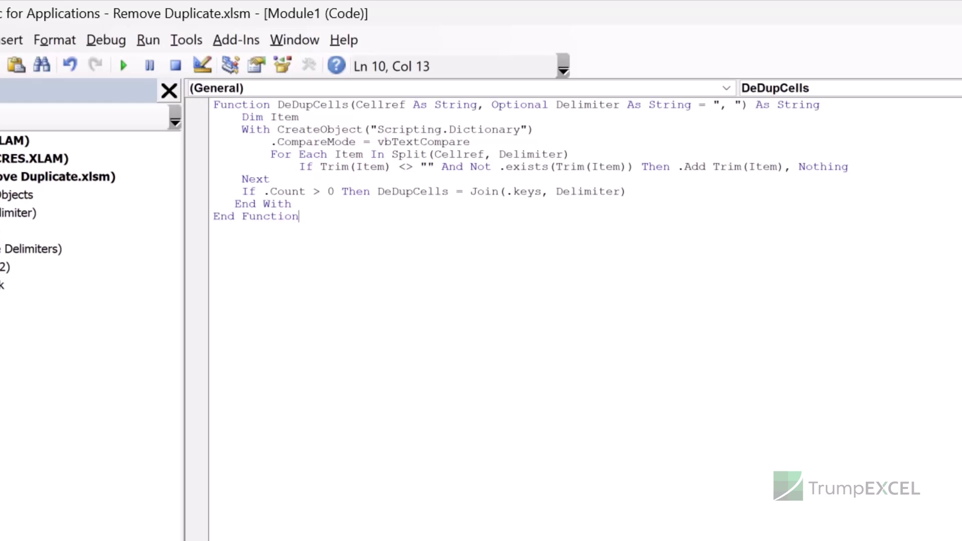
Examine the DeDupCells function name, its return assignment and the Cellref argument in the code, and return to the VBA worksheet.
{"action": "key", "text": "alt+F11"}
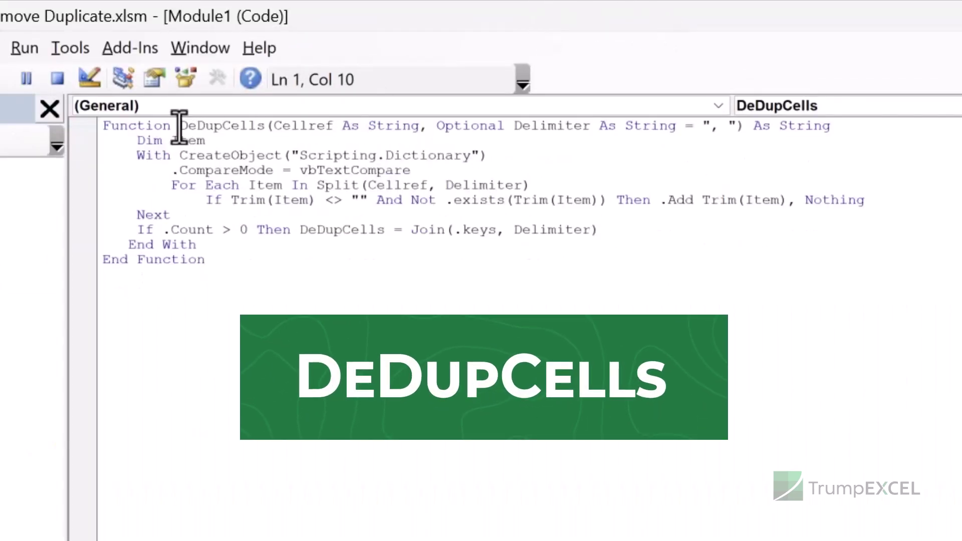
{"action": "left_click_drag", "start_coordinate": [179, 126], "coordinate": [265, 125]}
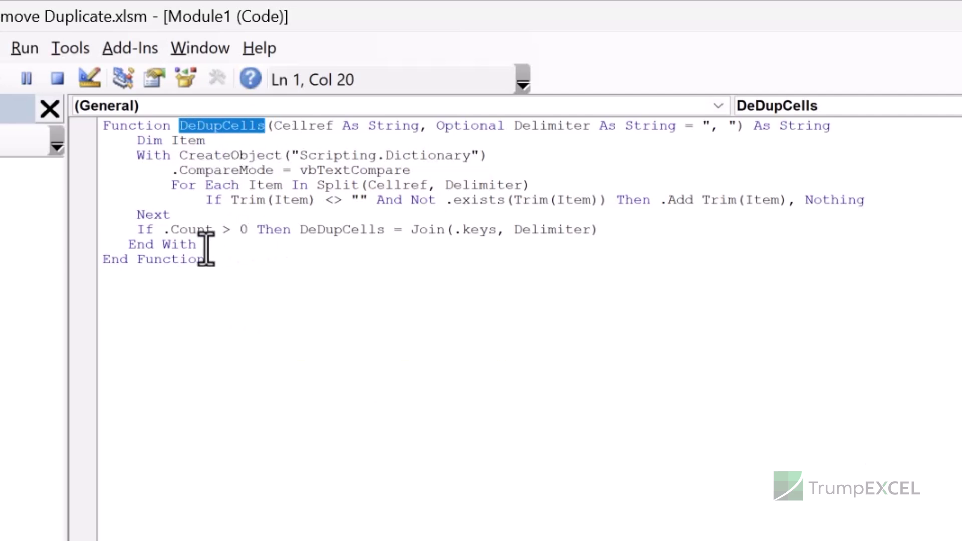
{"action": "left_click_drag", "start_coordinate": [300, 230], "coordinate": [384, 232]}
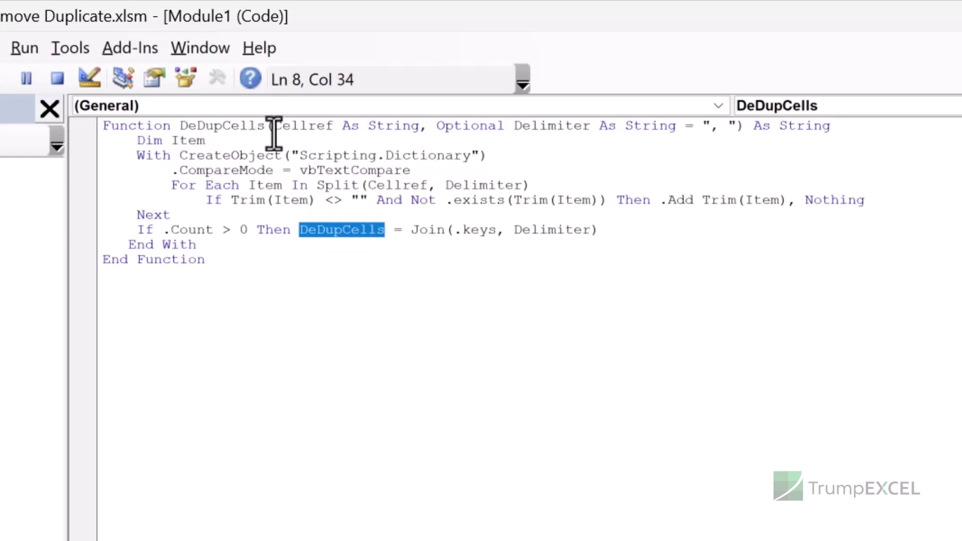
{"action": "left_click_drag", "start_coordinate": [274, 126], "coordinate": [416, 127]}
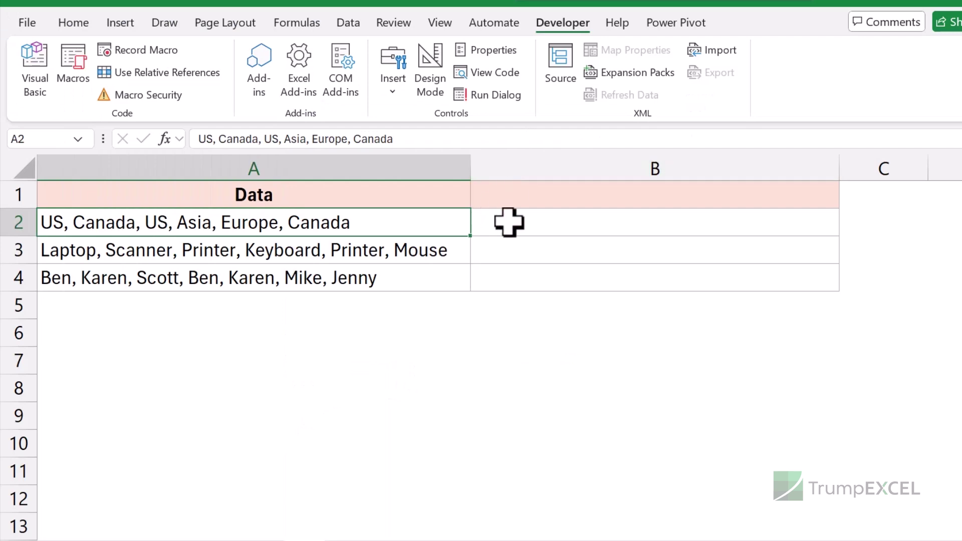
Enter =DeDupCells(A2) in B2 of the VBA sheet and fill it down through B4.
{"action": "left_click", "coordinate": [508, 222]}
{"action": "type", "text": "=dedu"}
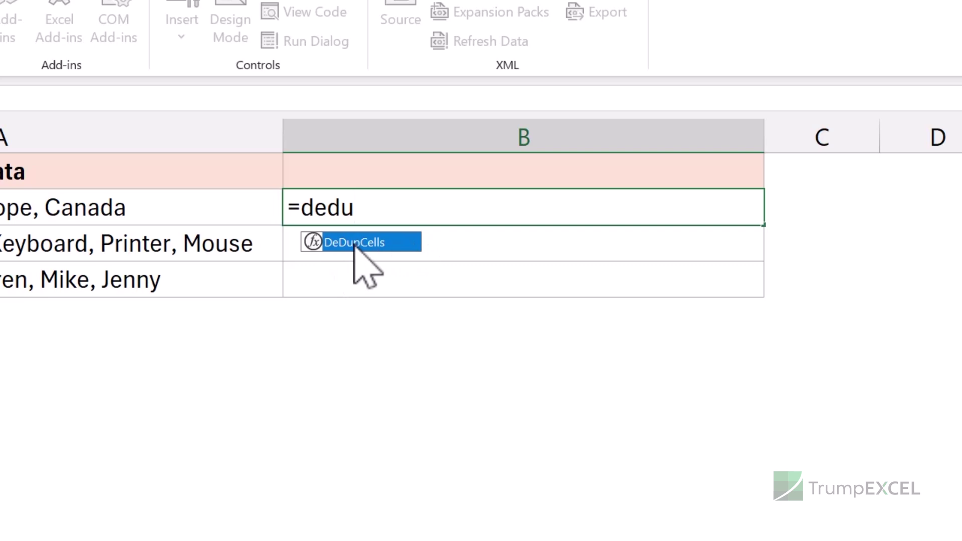
{"action": "double_click", "coordinate": [355, 244]}
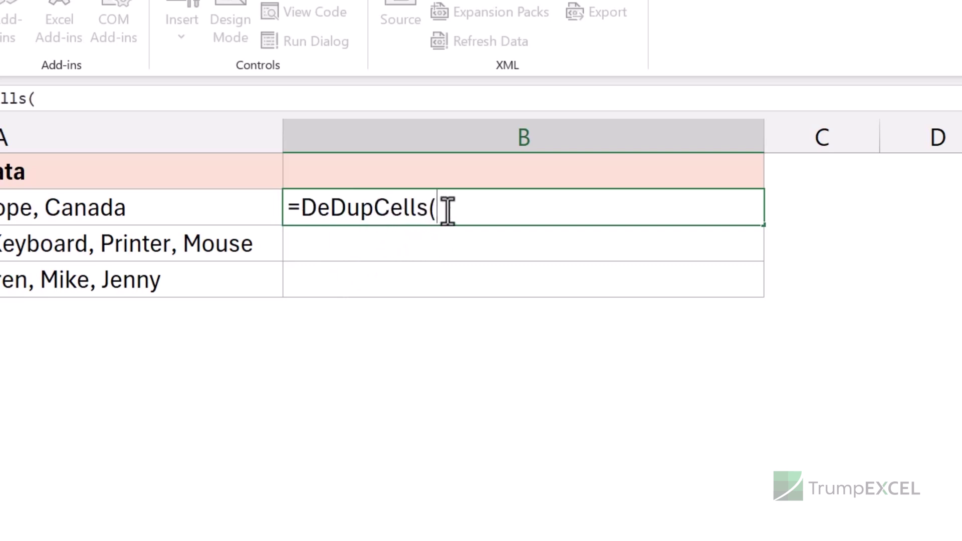
{"action": "left_click", "coordinate": [214, 209]}
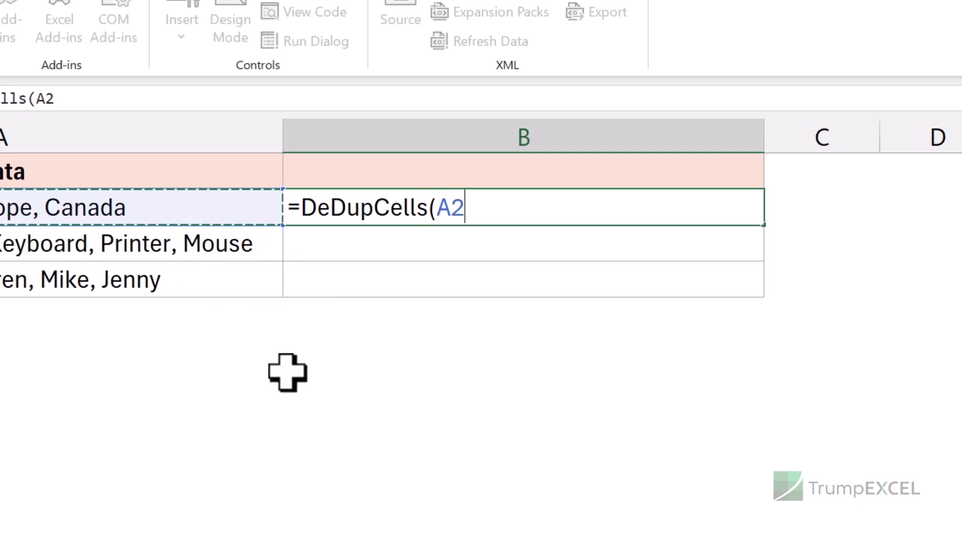
{"action": "type", "text": ")"}
{"action": "key", "text": "Return"}
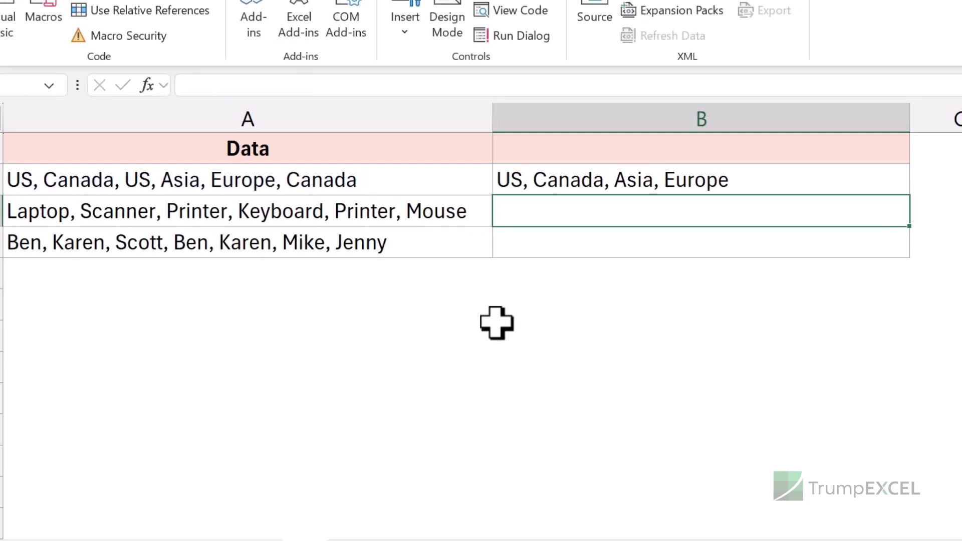
{"action": "left_click", "coordinate": [780, 179]}
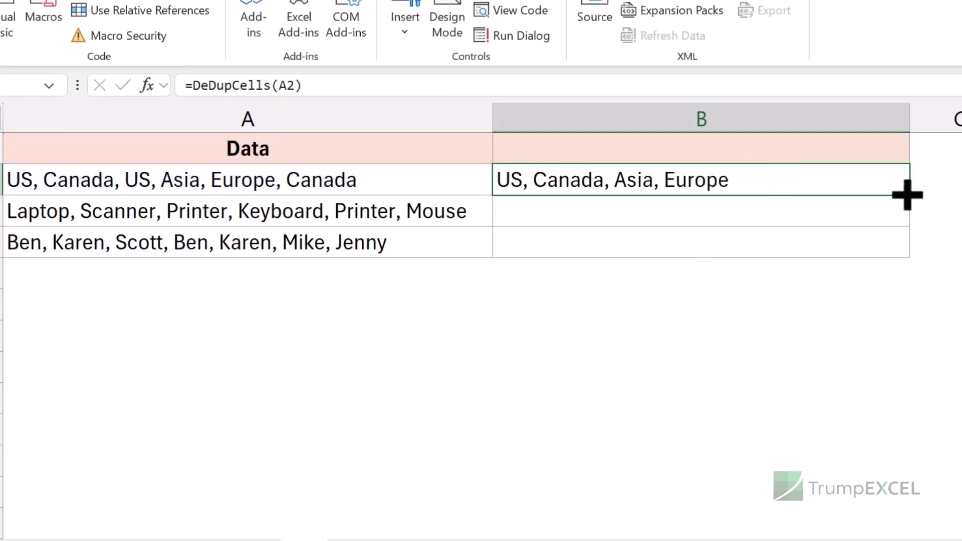
{"action": "left_click_drag", "start_coordinate": [908, 195], "coordinate": [910, 255]}
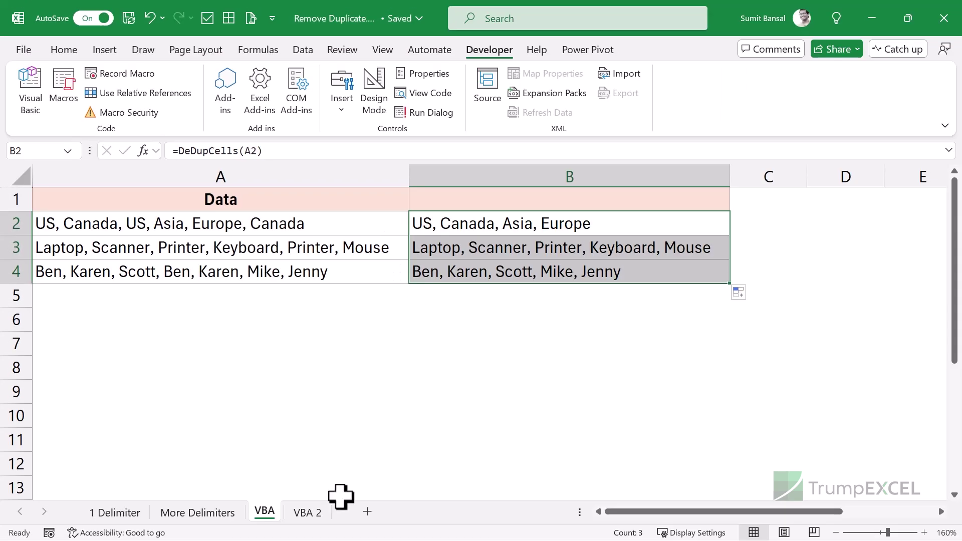
On the VBA 2 sheet, enter =DeDupCells(A2," | ") in B2 and fill it down through B4.
{"action": "left_click", "coordinate": [309, 512]}
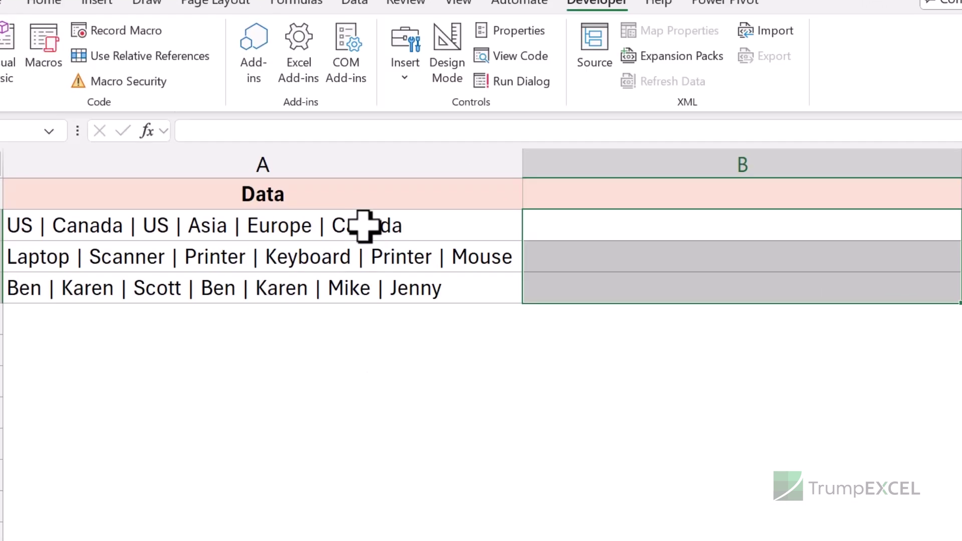
{"action": "left_click_drag", "start_coordinate": [314, 223], "coordinate": [297, 267]}
{"action": "left_click", "coordinate": [567, 223]}
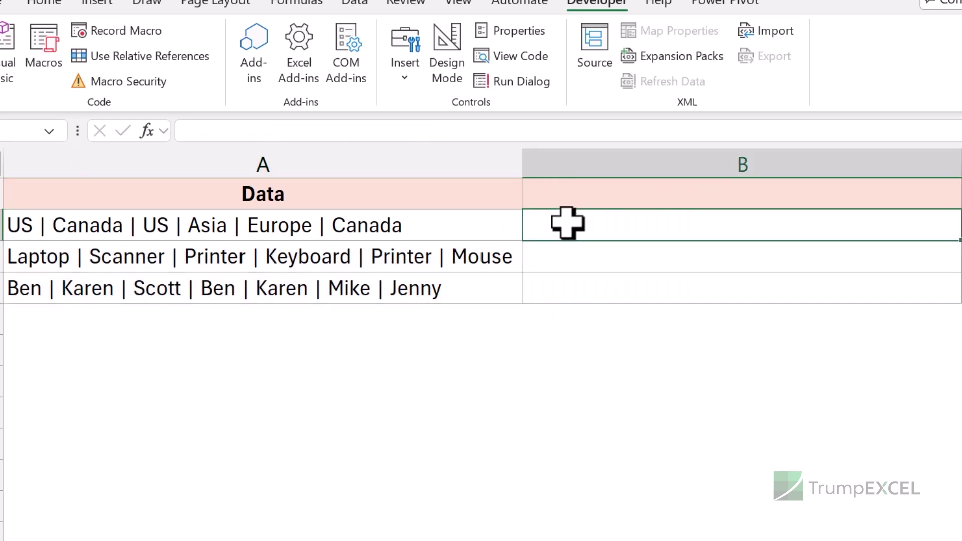
{"action": "type", "text": "=ded"}
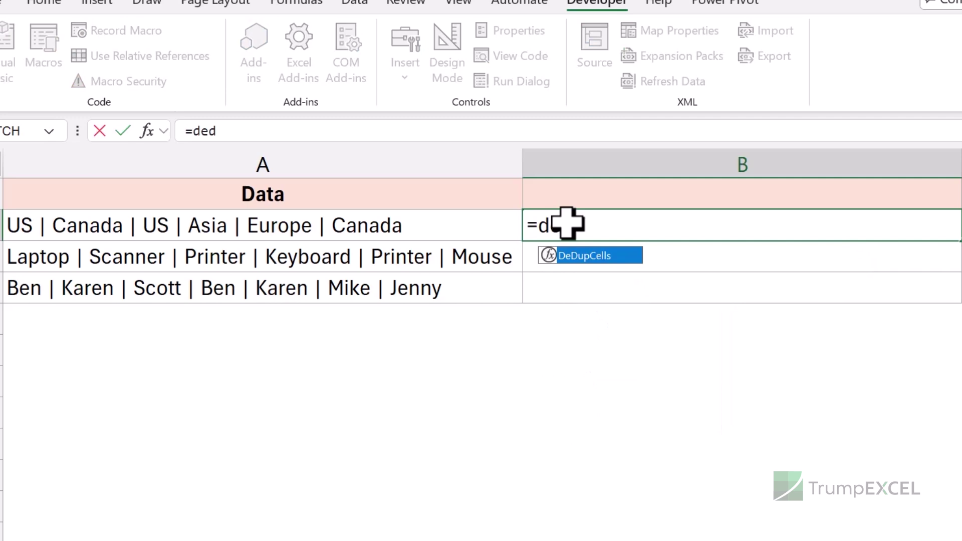
{"action": "key", "text": "Tab"}
{"action": "left_click", "coordinate": [283, 224]}
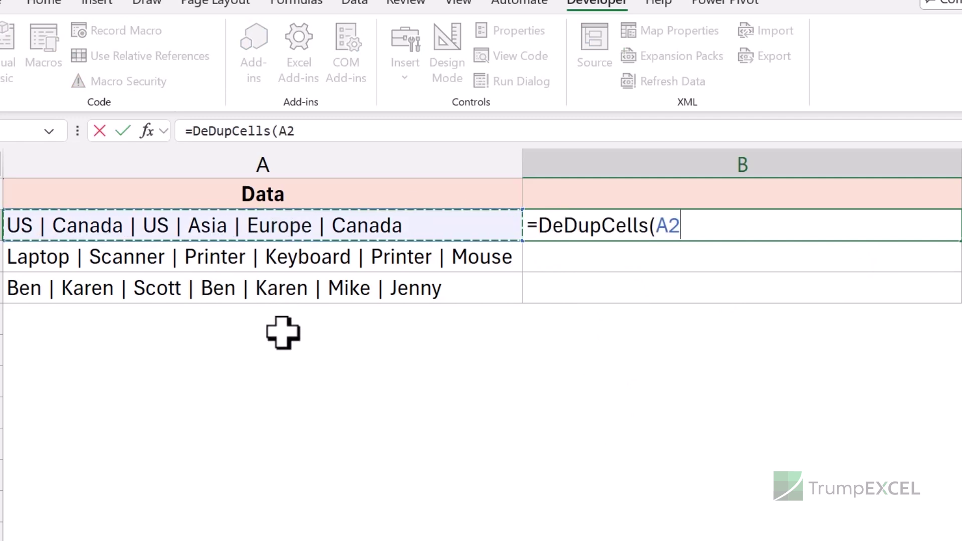
{"action": "type", "text": ","}
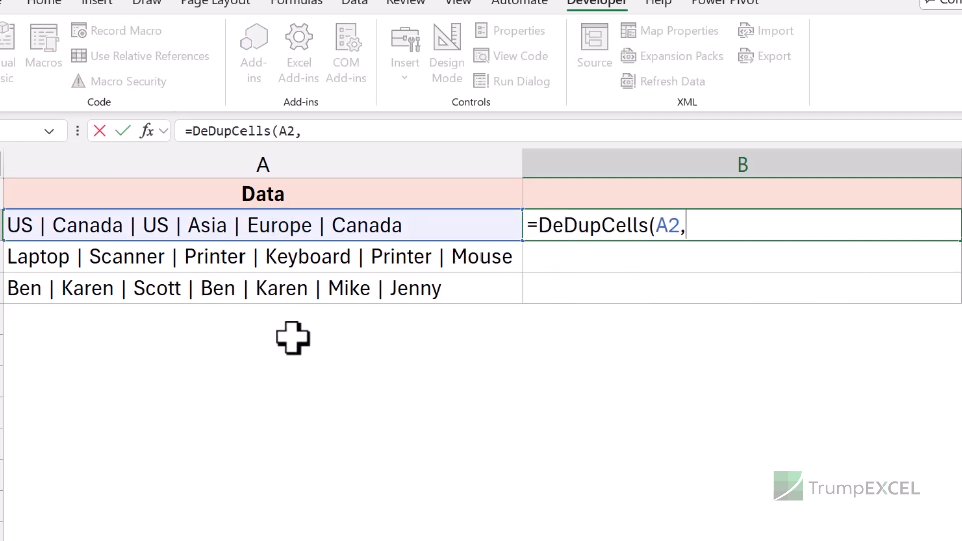
{"action": "type", "text": "\" | \")"}
{"action": "key", "text": "Return"}
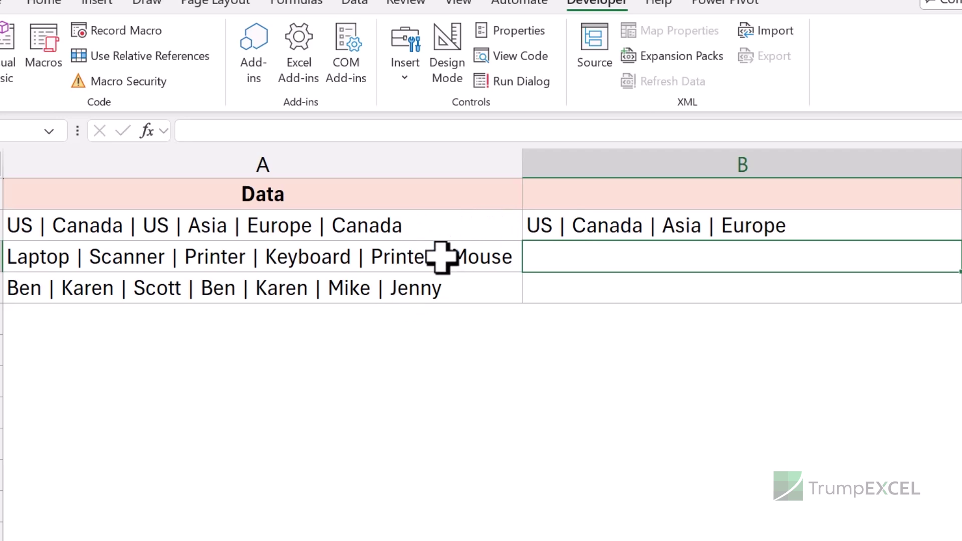
{"action": "left_click", "coordinate": [874, 221]}
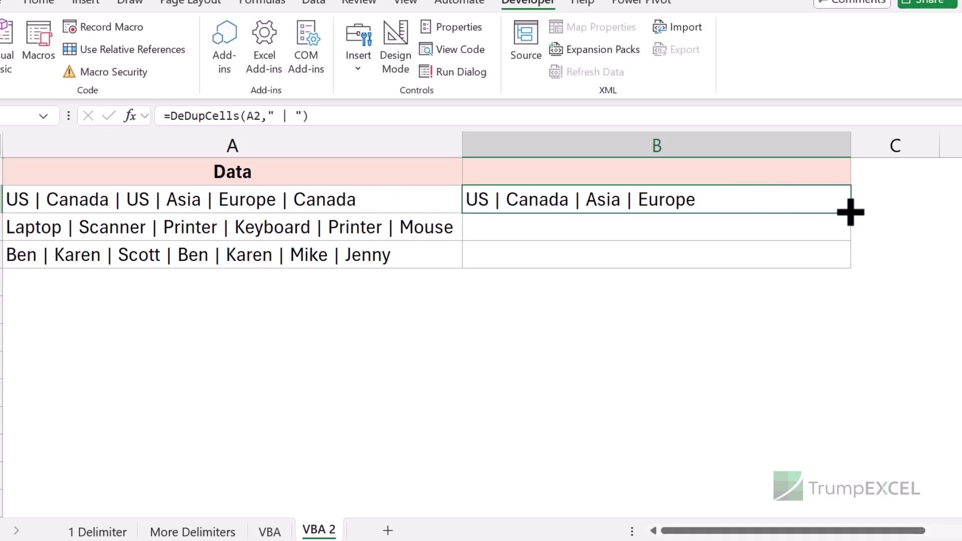
{"action": "left_click_drag", "start_coordinate": [851, 213], "coordinate": [852, 265]}
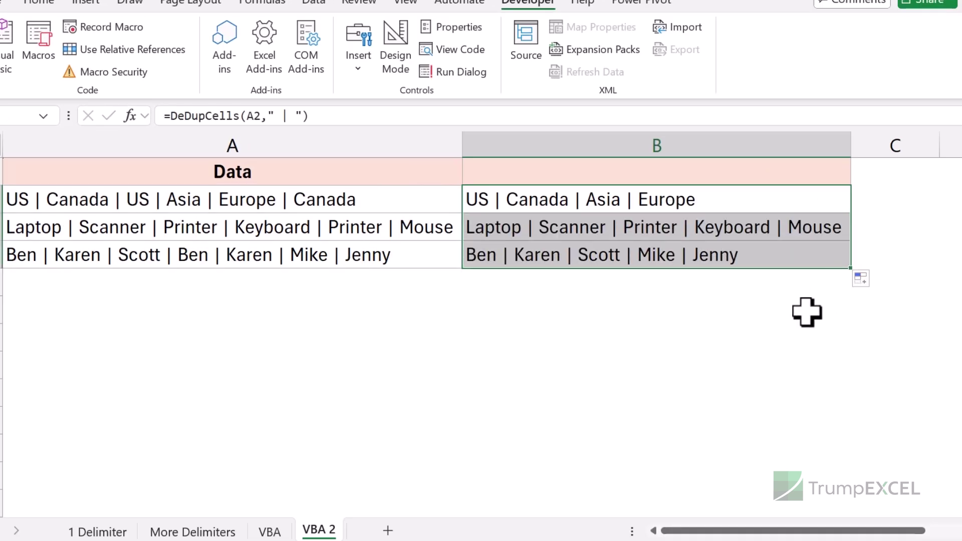